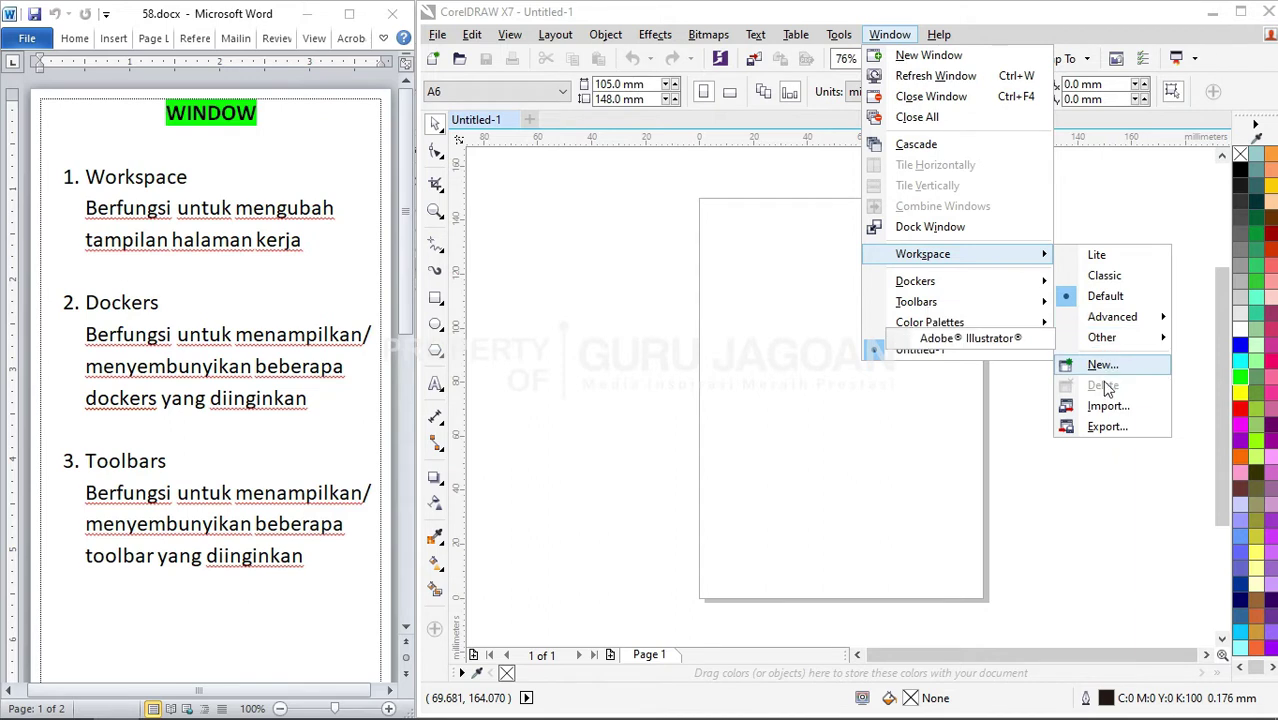
Switch to the Lite workspace, view its Hints and Object Properties dockers, and collapse the docker area
{"action": "left_click", "coordinate": [1107, 262]}
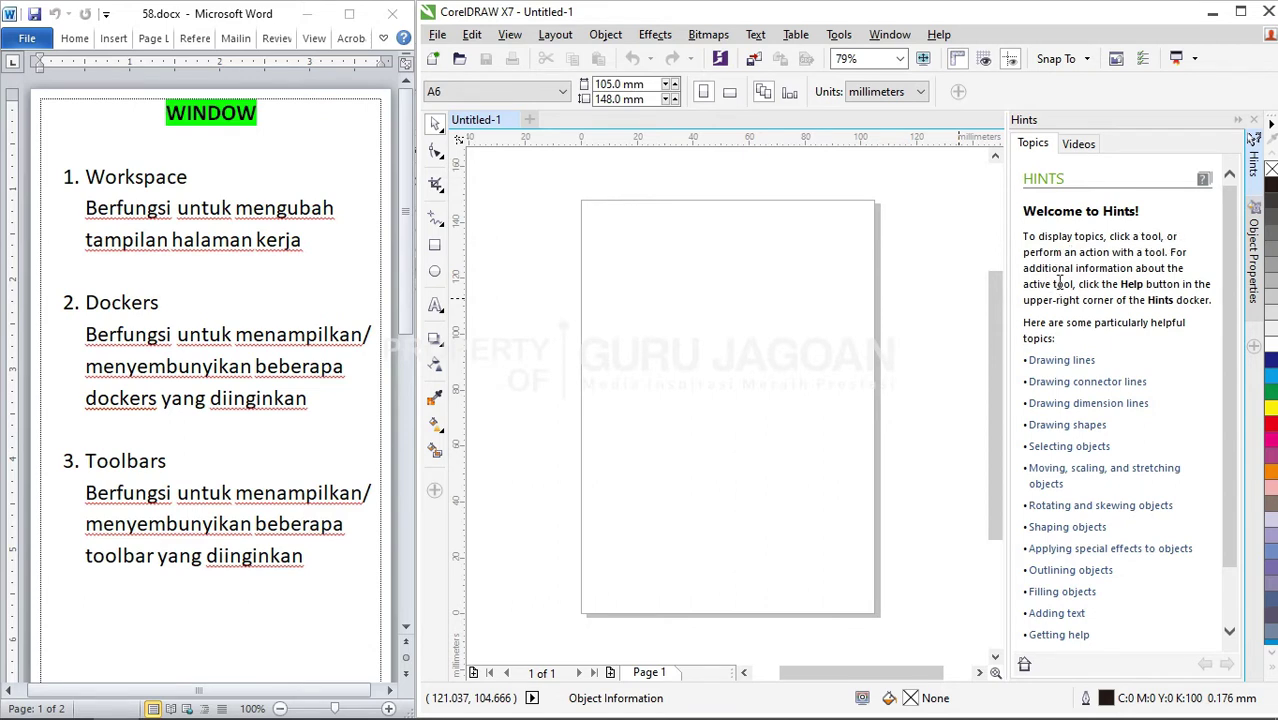
{"action": "scroll", "coordinate": [1053, 400], "scroll_direction": "down", "scroll_amount": 2}
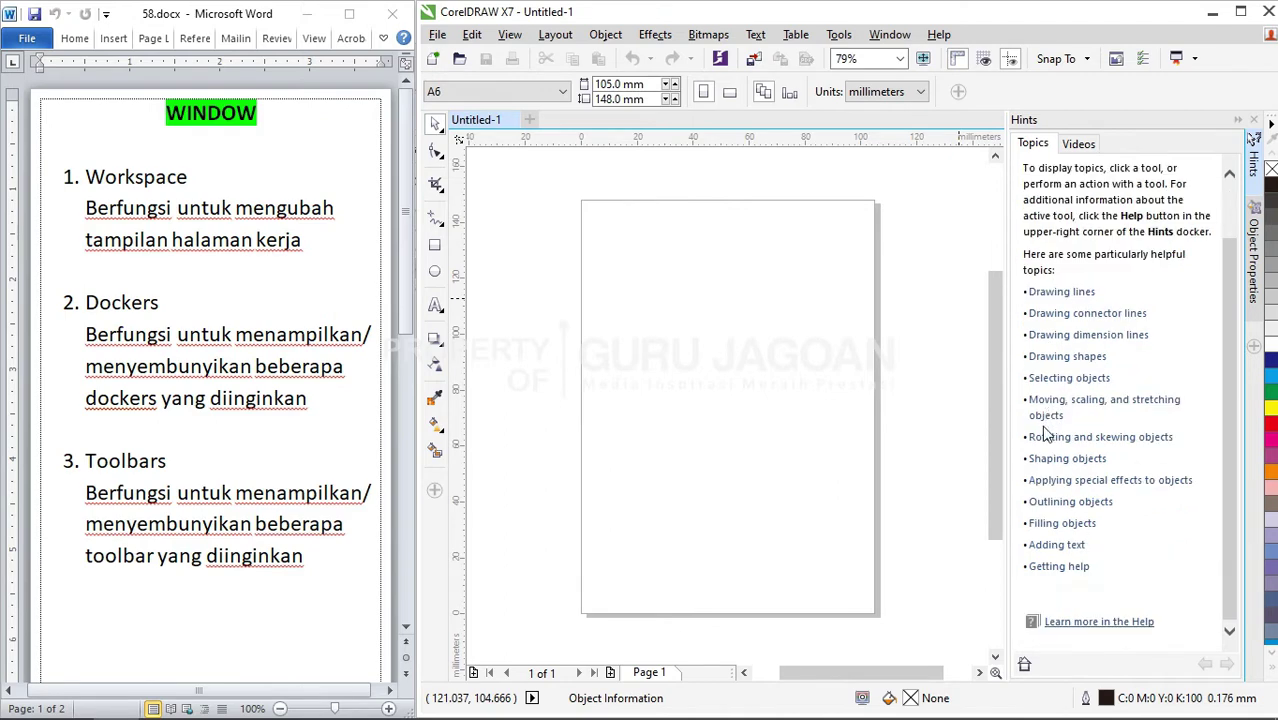
{"action": "scroll", "coordinate": [1050, 440], "scroll_direction": "up", "scroll_amount": 2}
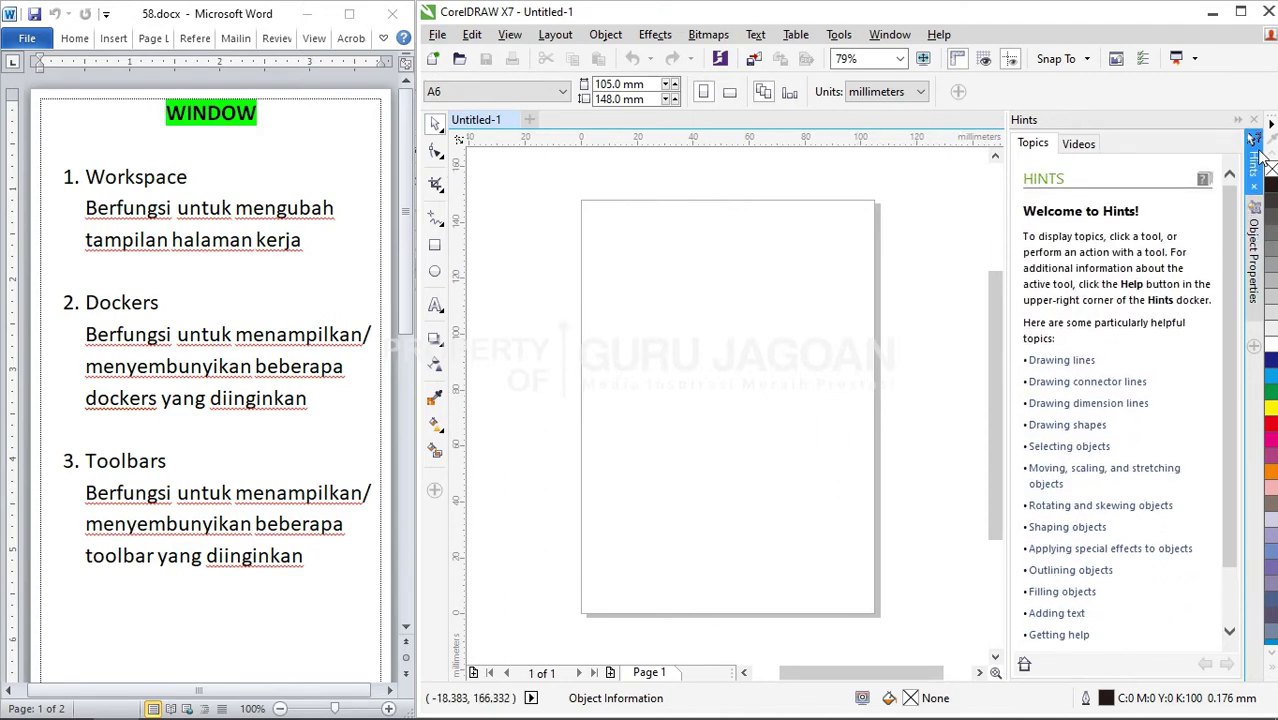
{"action": "left_click", "coordinate": [1254, 205]}
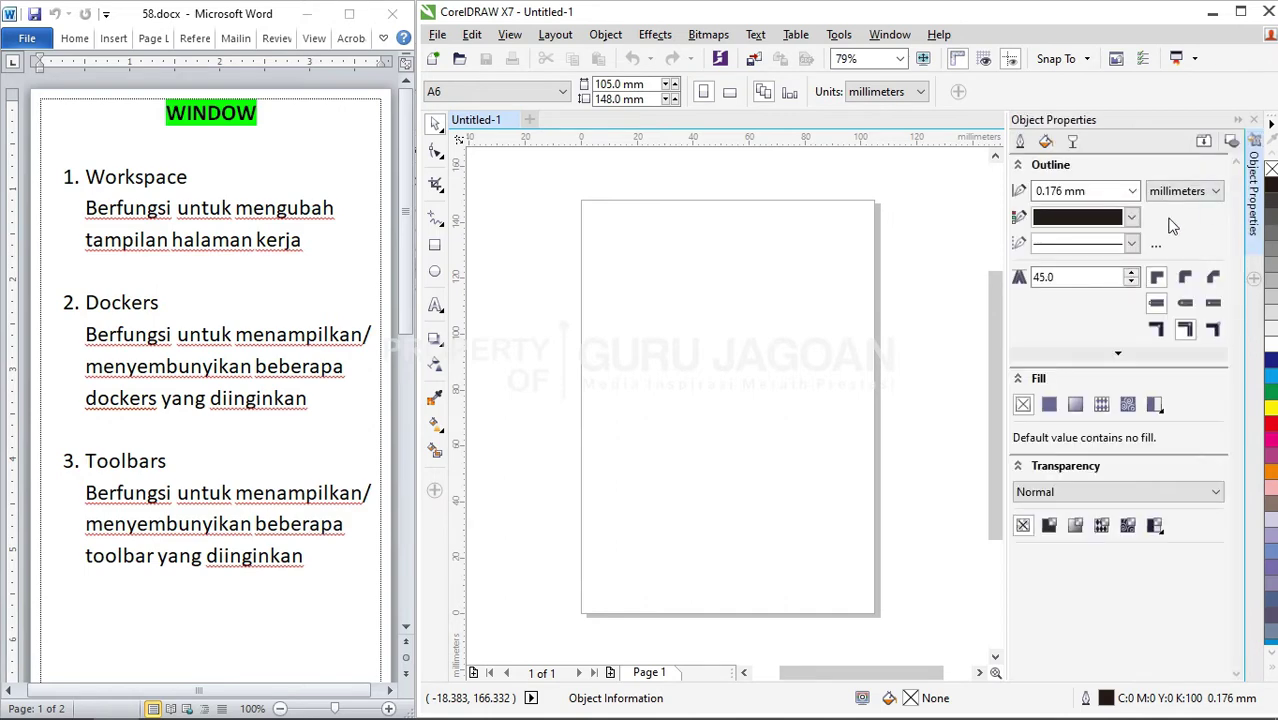
{"action": "left_click", "coordinate": [1238, 120]}
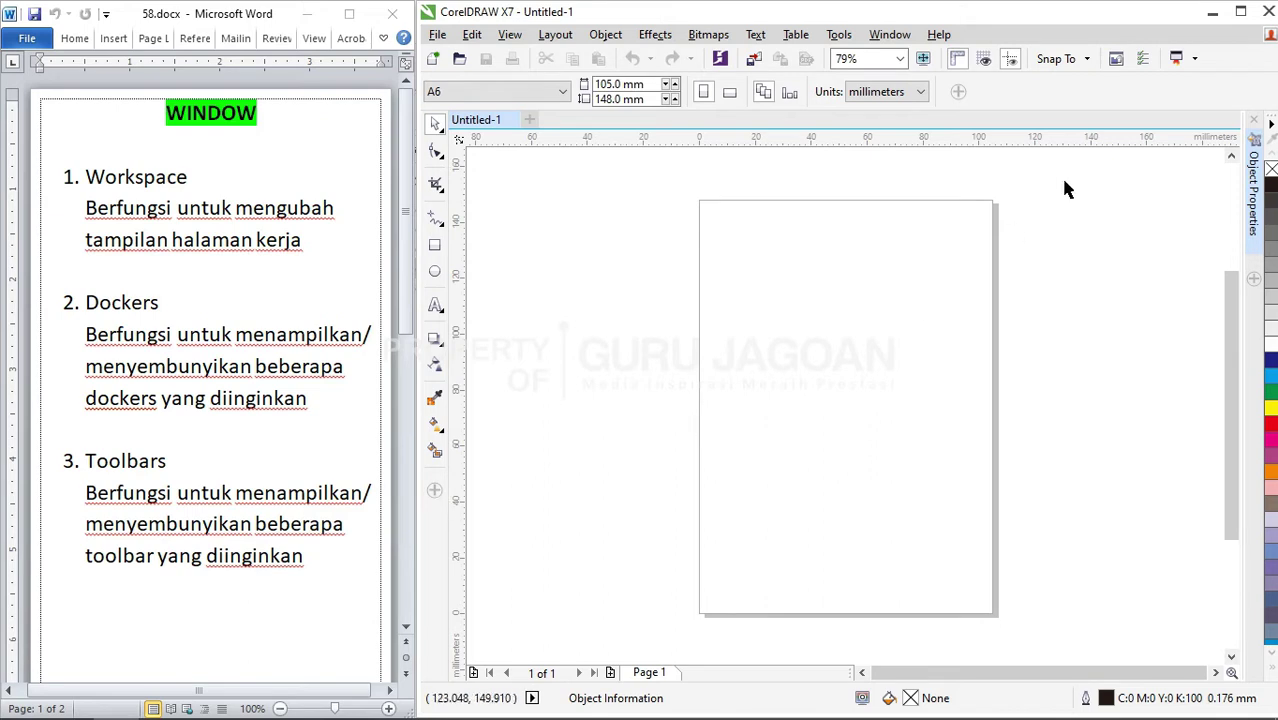
Switch to the Classic workspace and collapse its open Hints docker
{"action": "left_click", "coordinate": [889, 35]}
{"action": "mouse_move", "coordinate": [930, 254]}
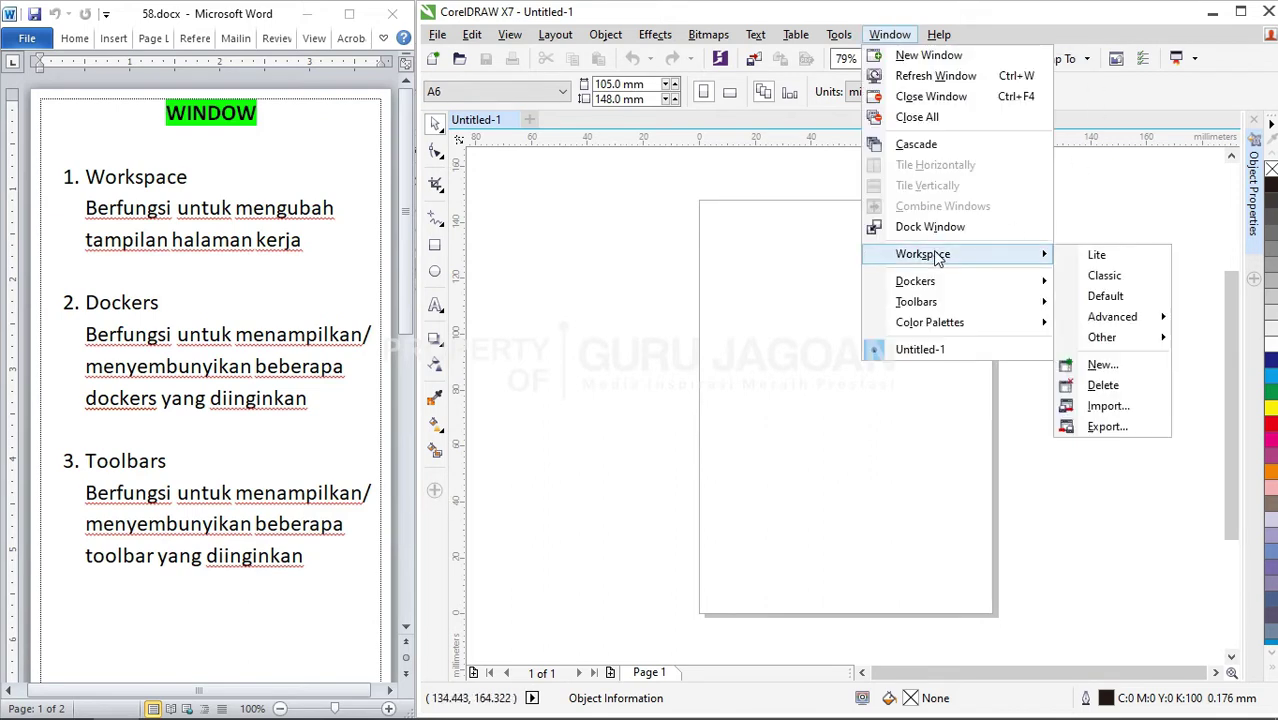
{"action": "left_click", "coordinate": [1110, 283]}
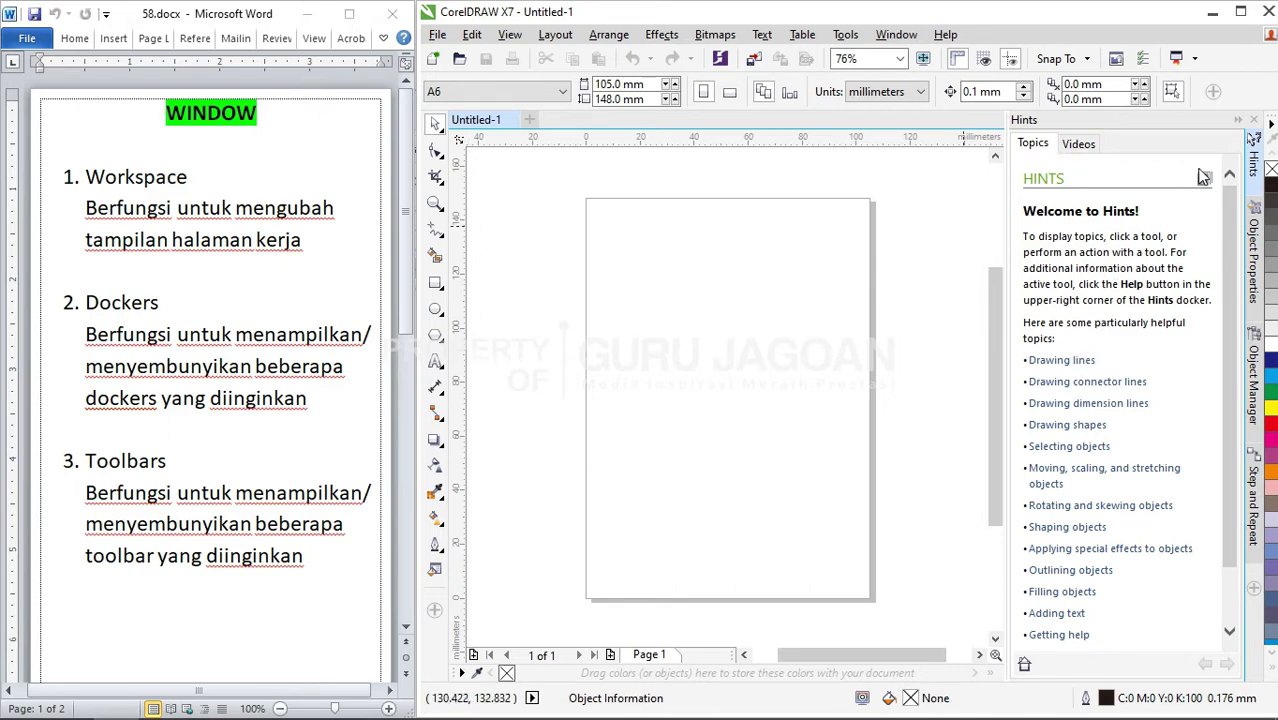
{"action": "left_click", "coordinate": [1253, 120]}
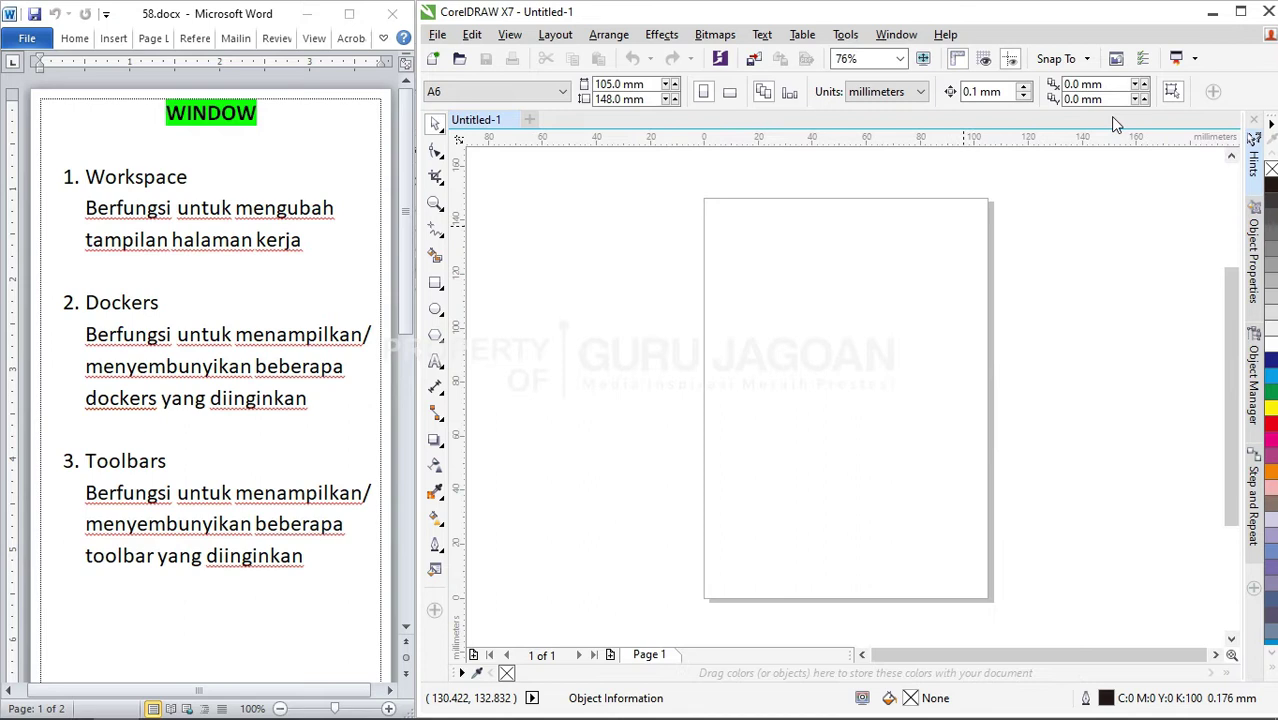
Show the Color docker beside the drawing page
{"action": "left_click", "coordinate": [895, 35]}
{"action": "mouse_move", "coordinate": [937, 235]}
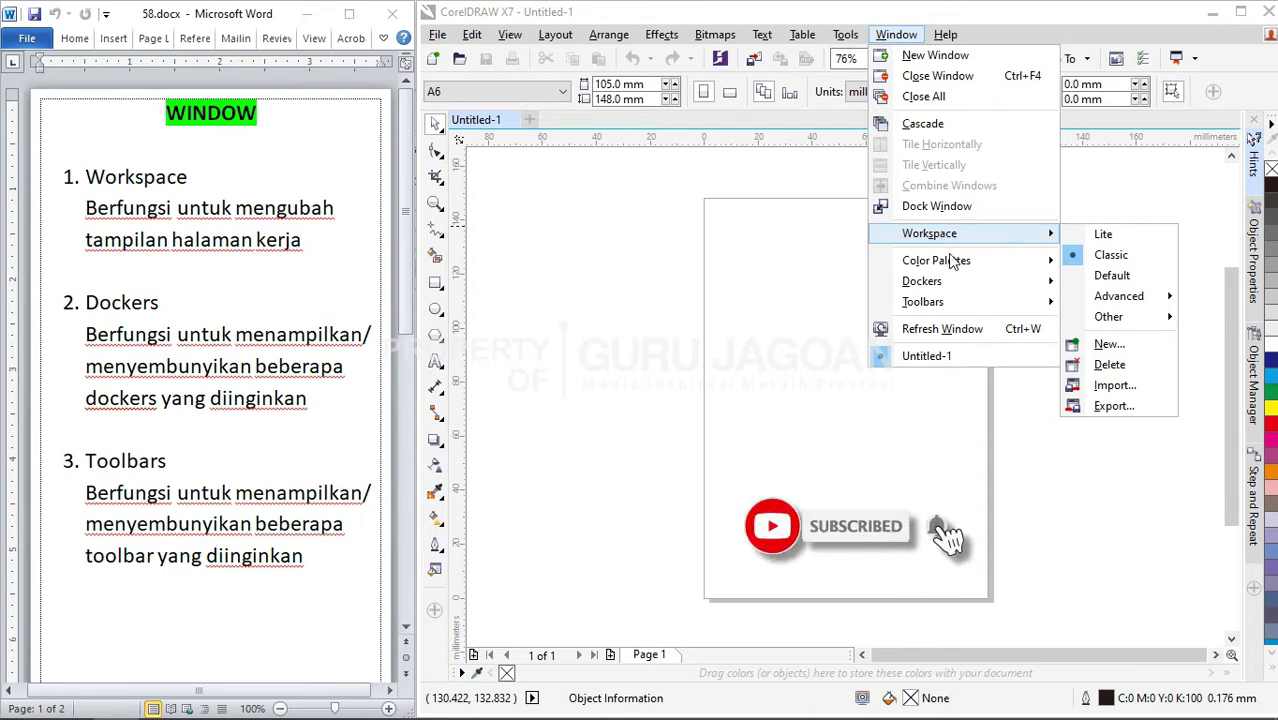
{"action": "mouse_move", "coordinate": [955, 284]}
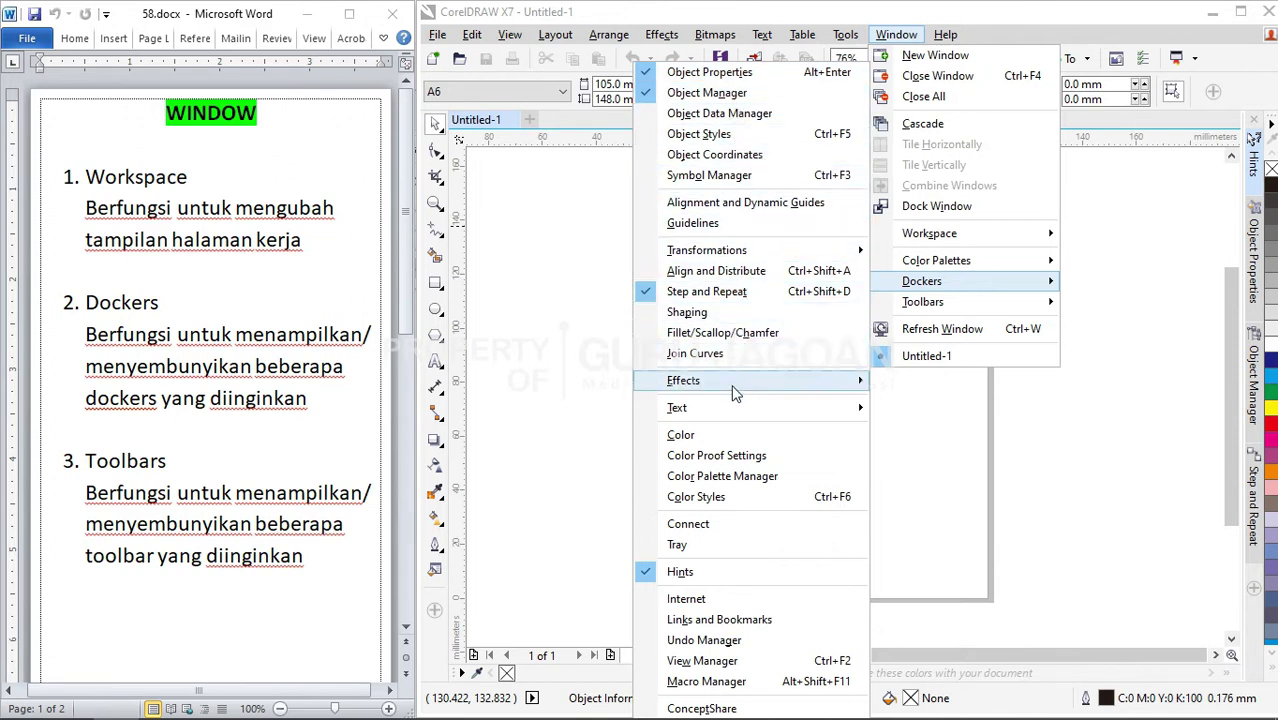
{"action": "left_click", "coordinate": [731, 434]}
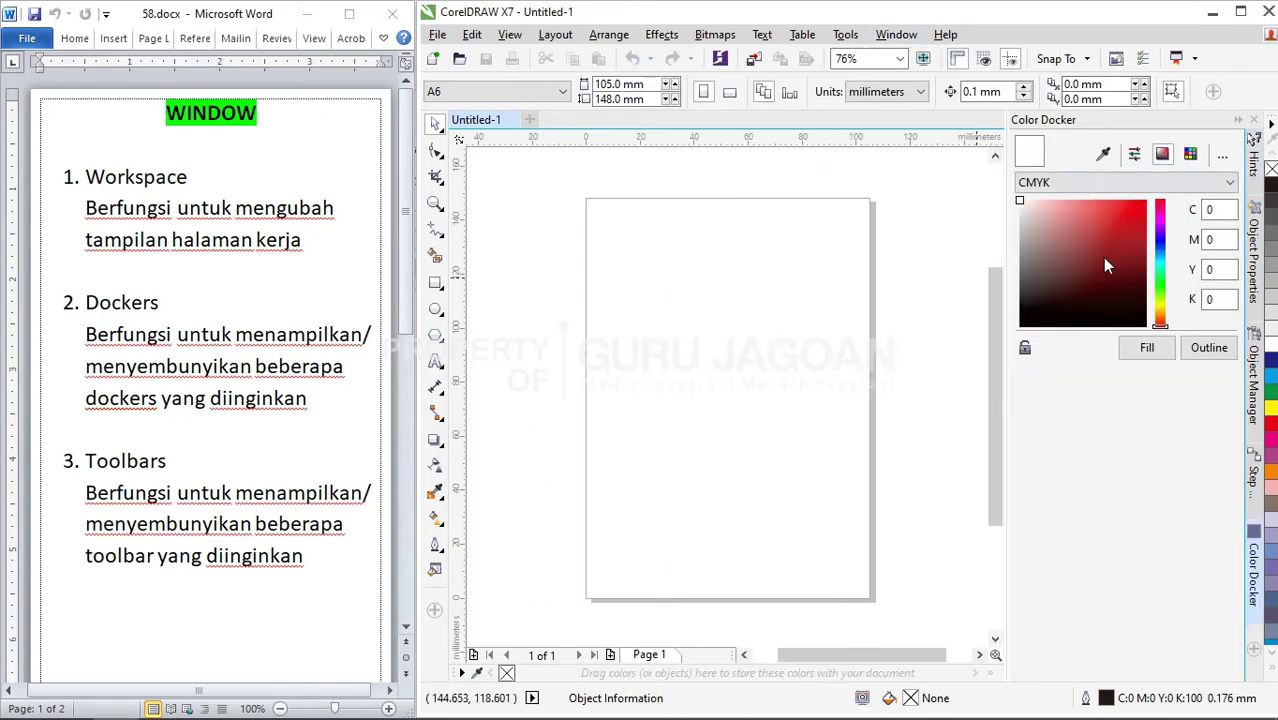
Hide the Color docker and show it again
{"action": "left_click", "coordinate": [895, 36]}
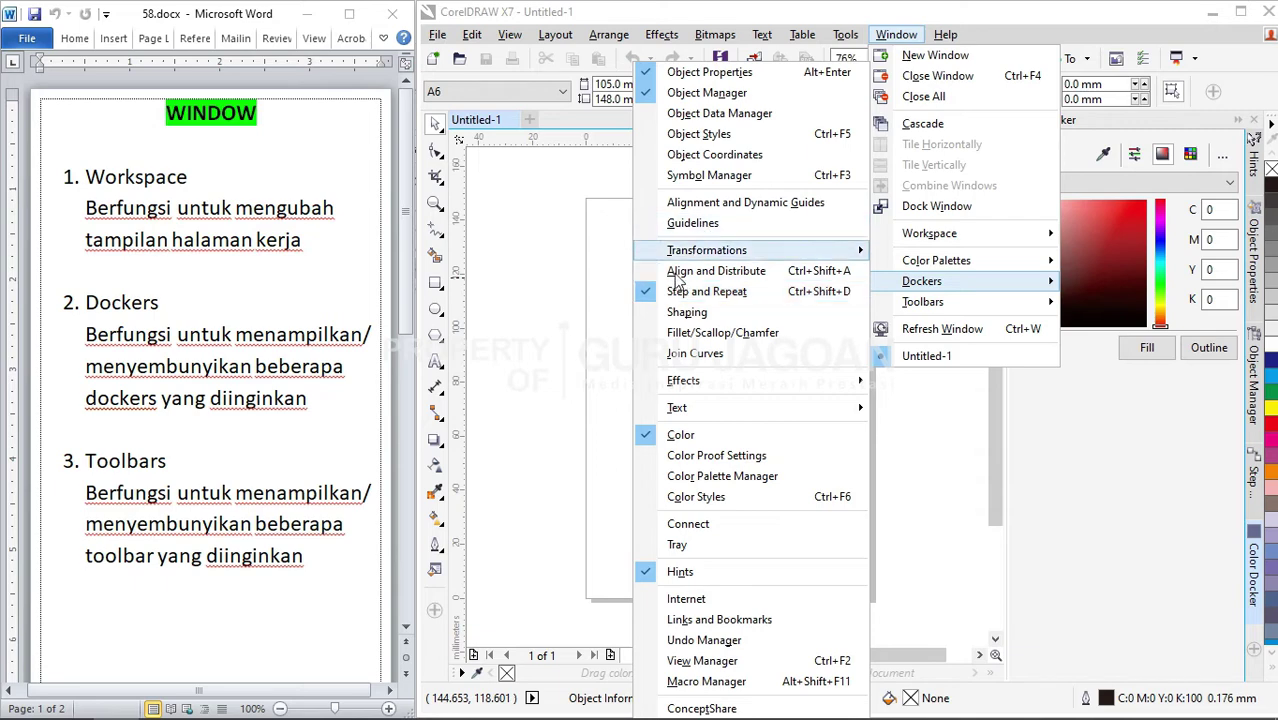
{"action": "left_click", "coordinate": [648, 438]}
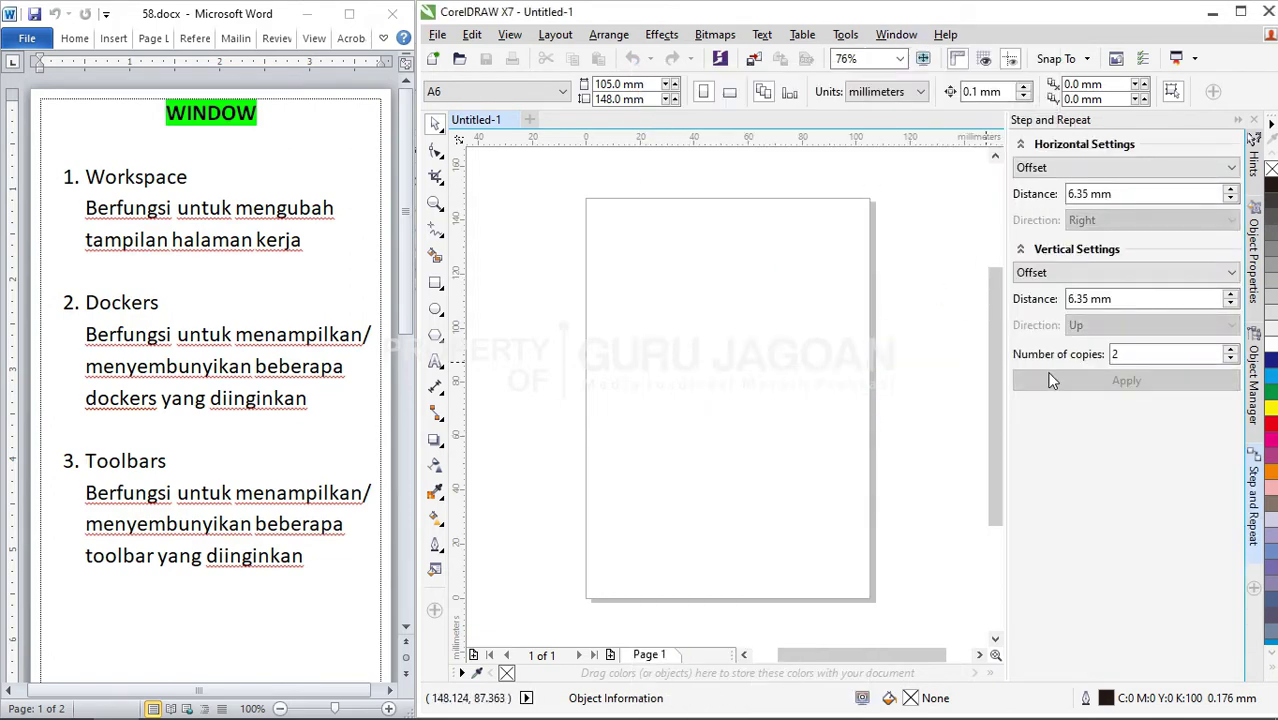
{"action": "left_click", "coordinate": [889, 36]}
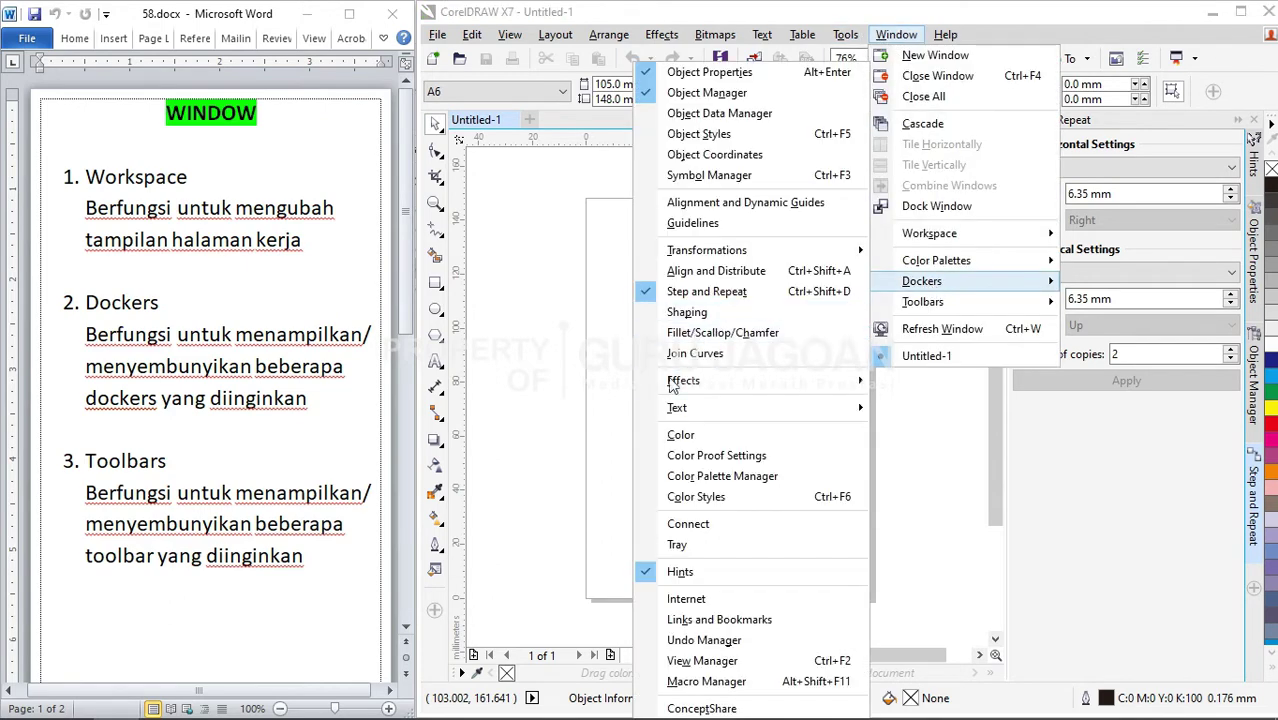
{"action": "left_click", "coordinate": [676, 438]}
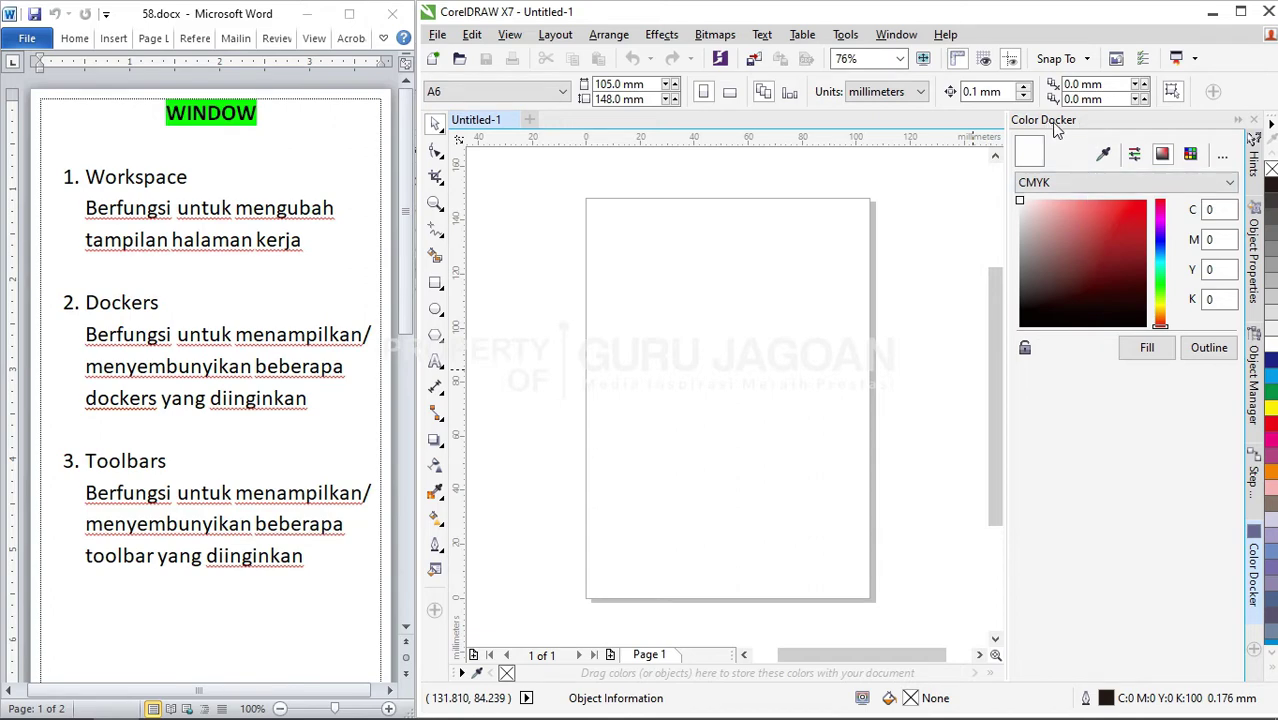
Hide the Menu Bar from the interface
{"action": "left_click", "coordinate": [896, 34]}
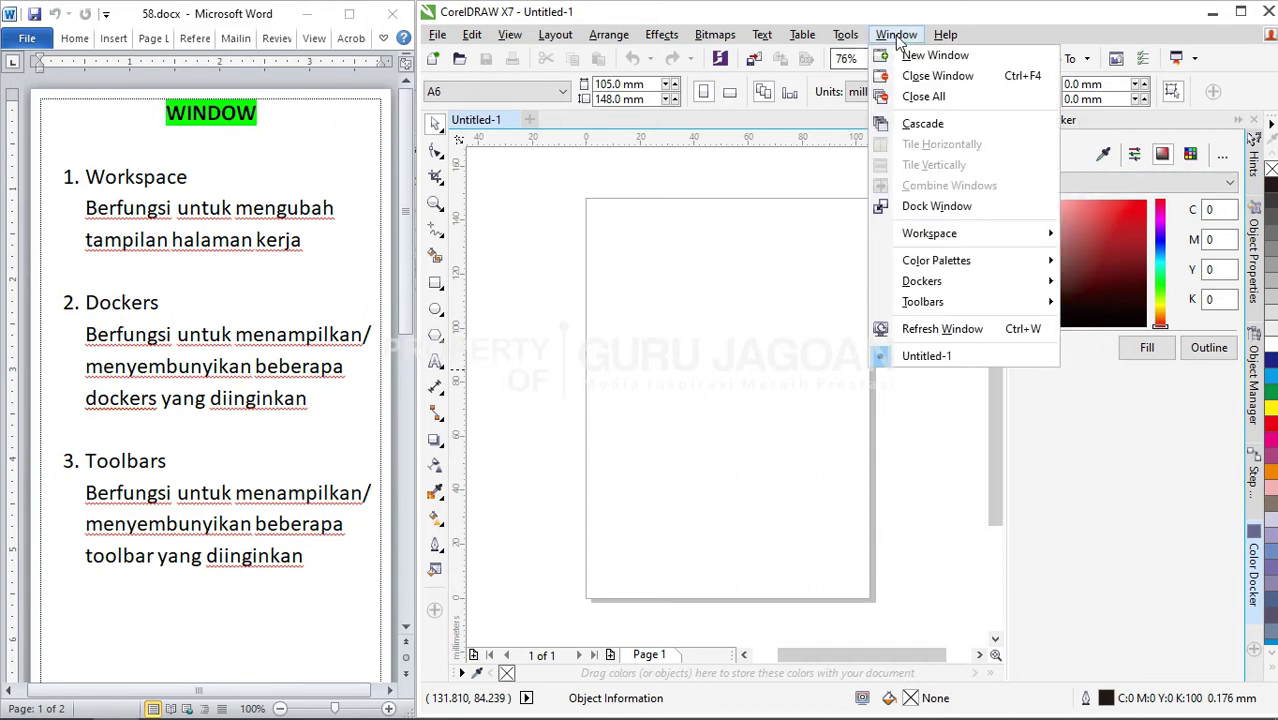
{"action": "mouse_move", "coordinate": [935, 314]}
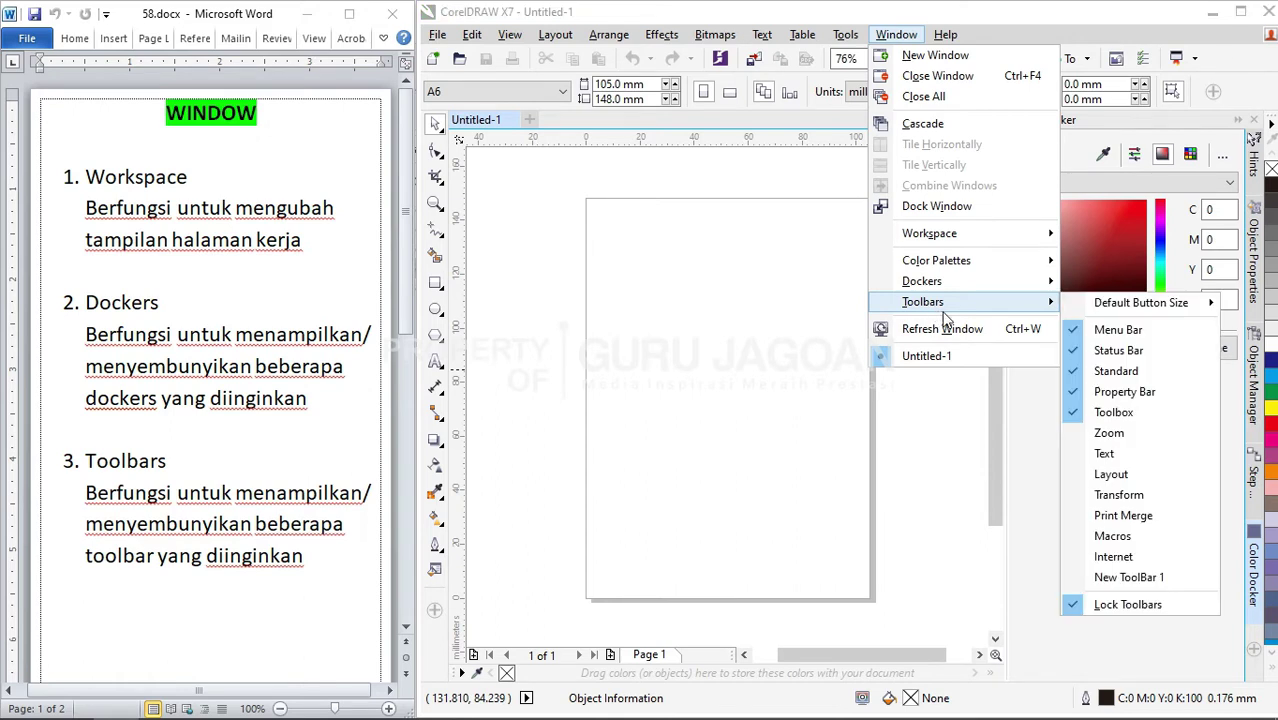
{"action": "left_click", "coordinate": [1099, 336]}
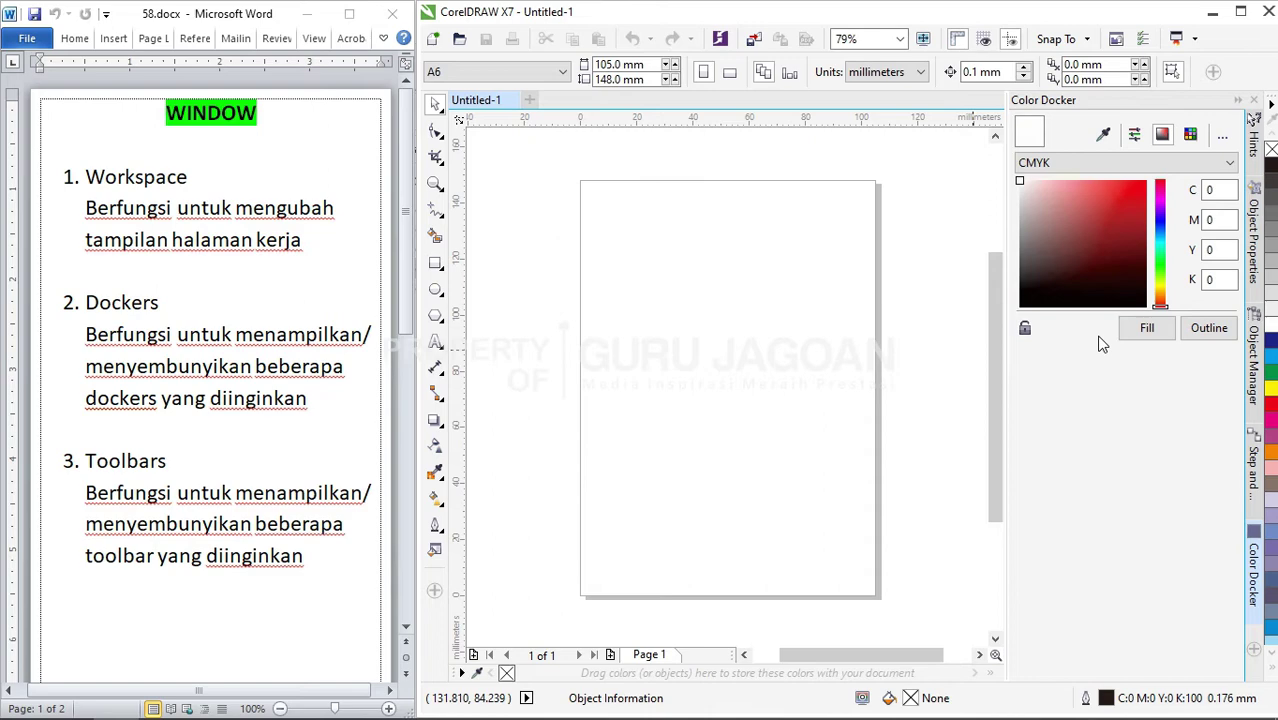
Restore the Menu Bar through the Command Bars settings under Customization in the workspace options
{"action": "key", "text": "ctrl+j"}
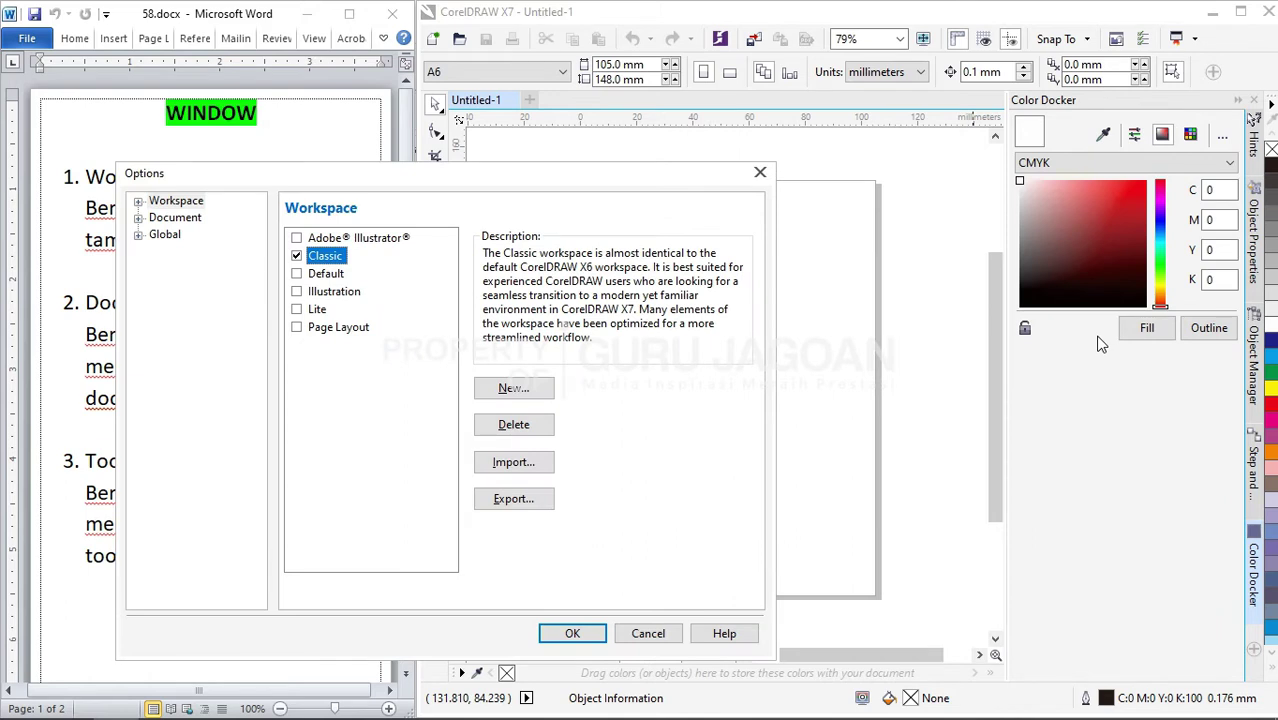
{"action": "left_click", "coordinate": [138, 218]}
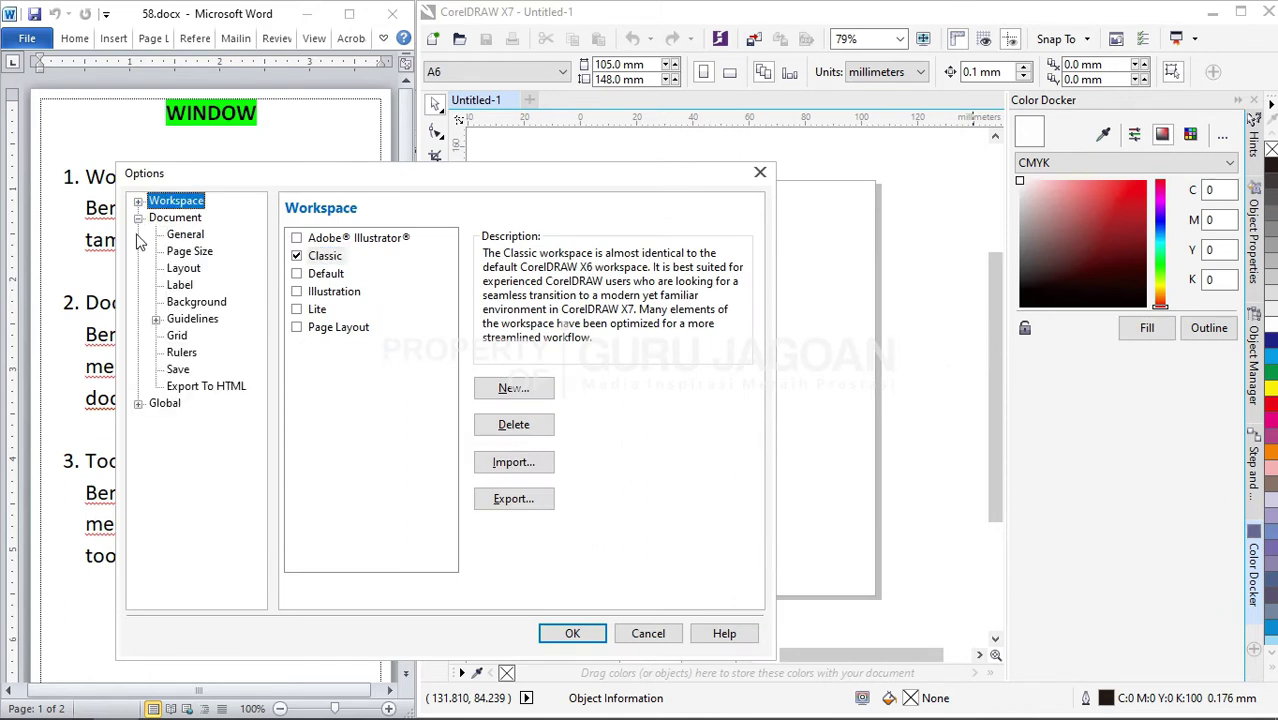
{"action": "left_click", "coordinate": [138, 218]}
{"action": "left_click", "coordinate": [138, 201]}
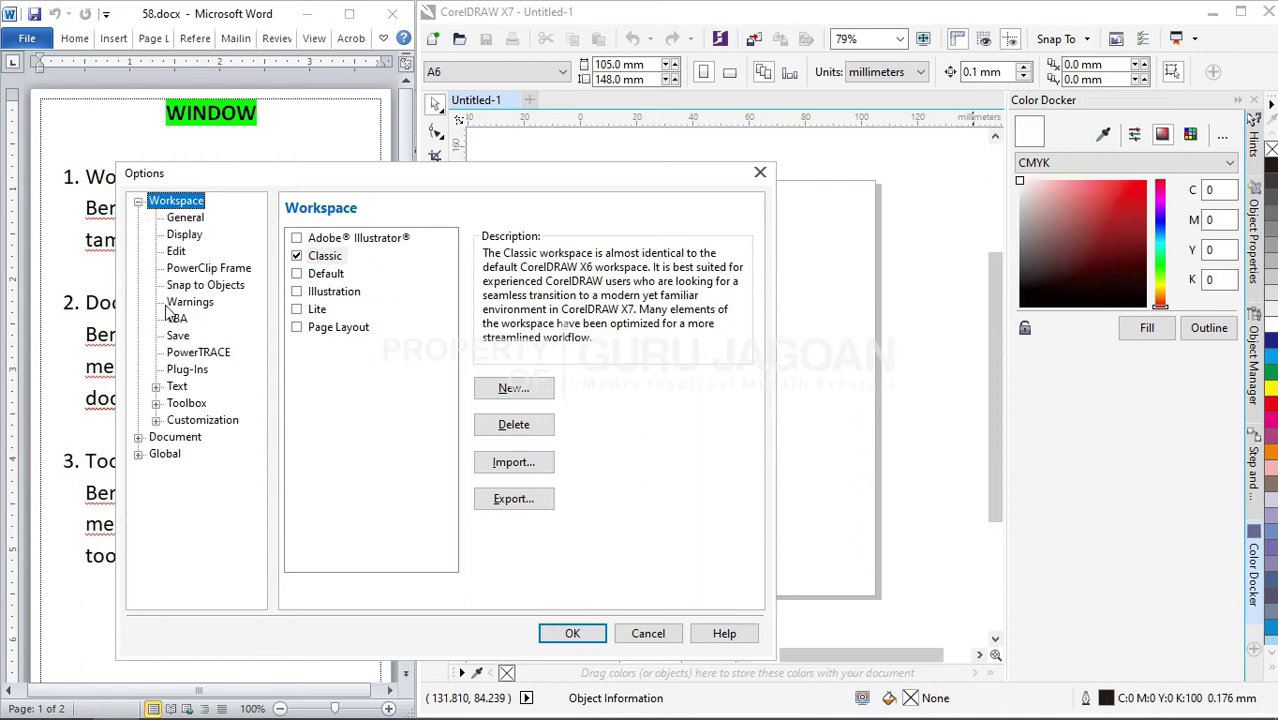
{"action": "left_click", "coordinate": [185, 218]}
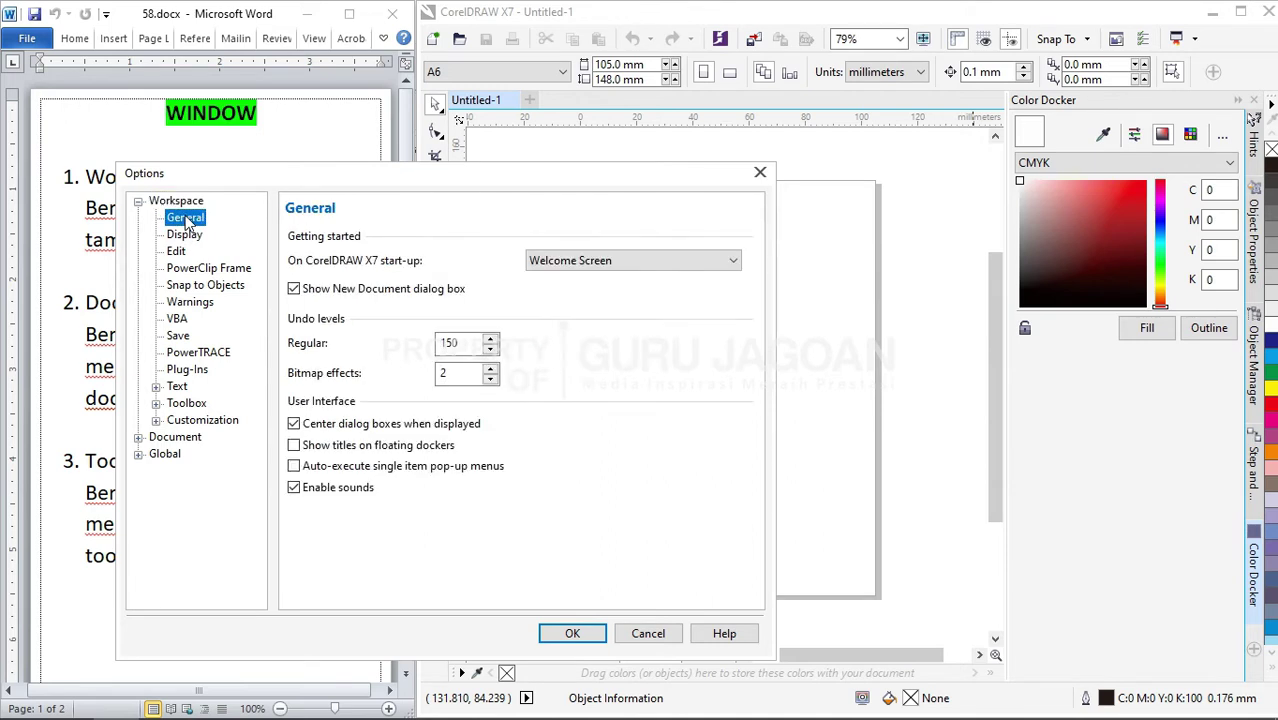
{"action": "left_click", "coordinate": [156, 421]}
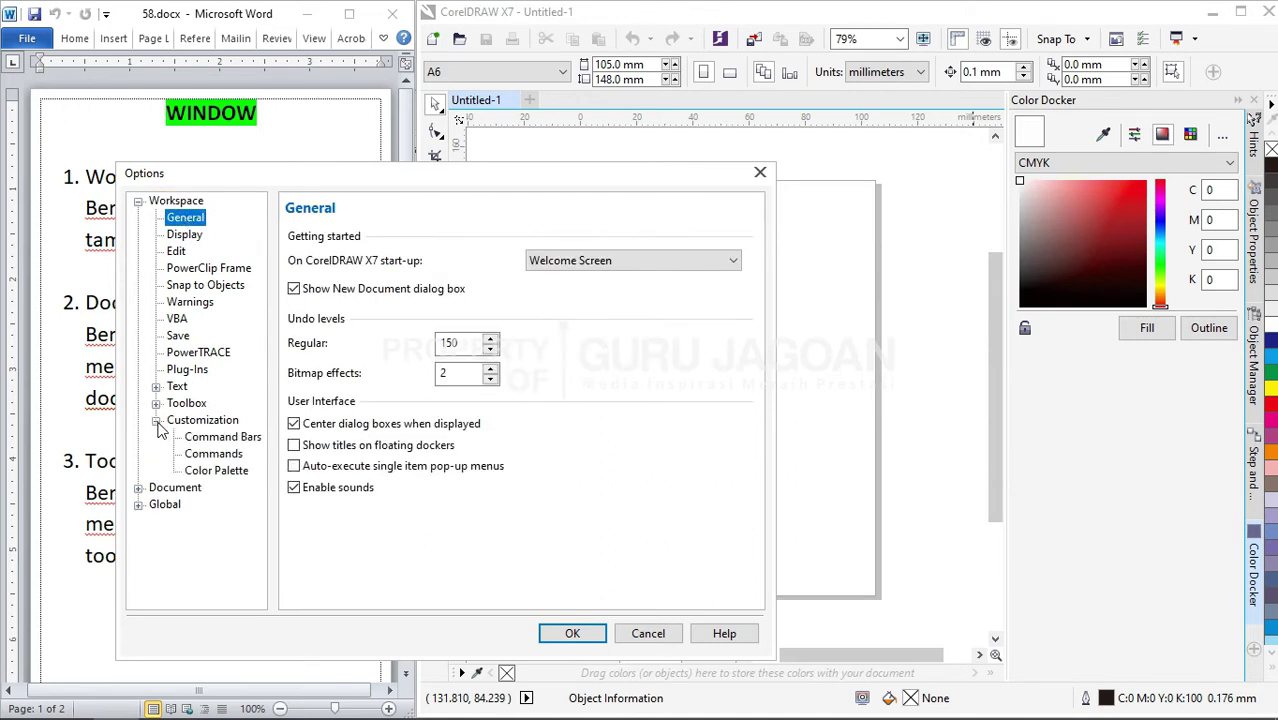
{"action": "left_click", "coordinate": [212, 455]}
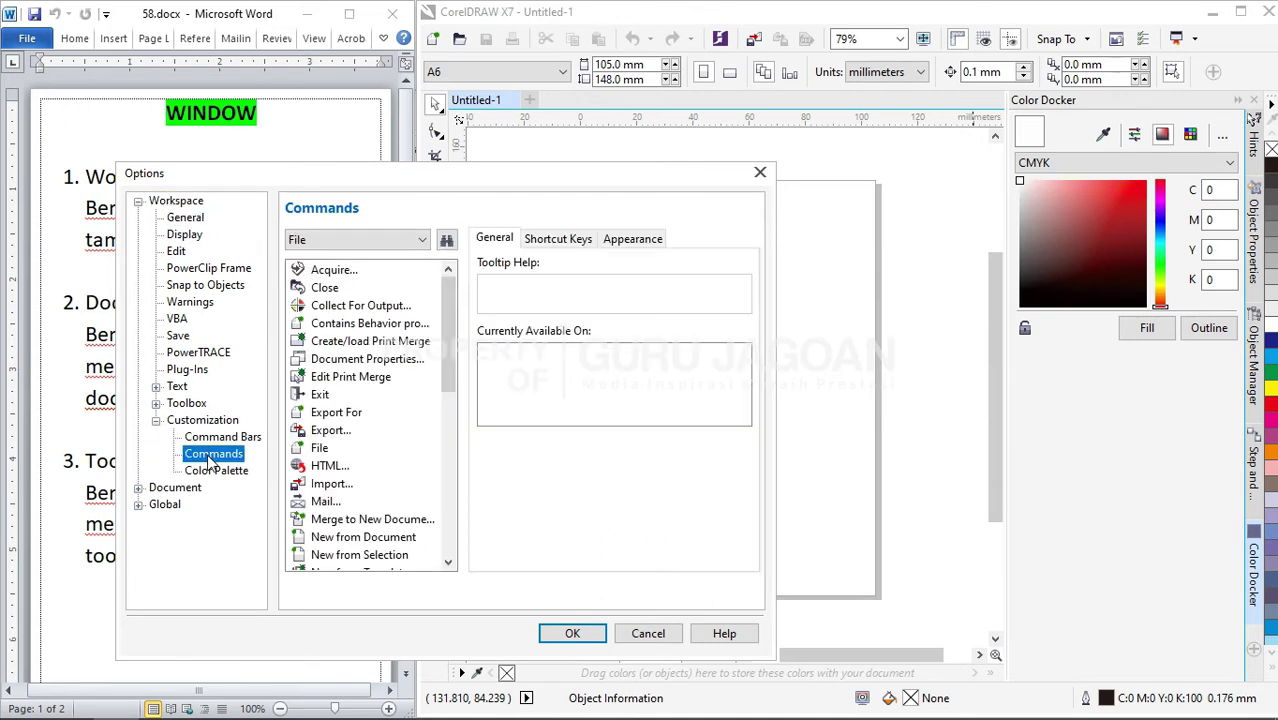
{"action": "left_click", "coordinate": [214, 440]}
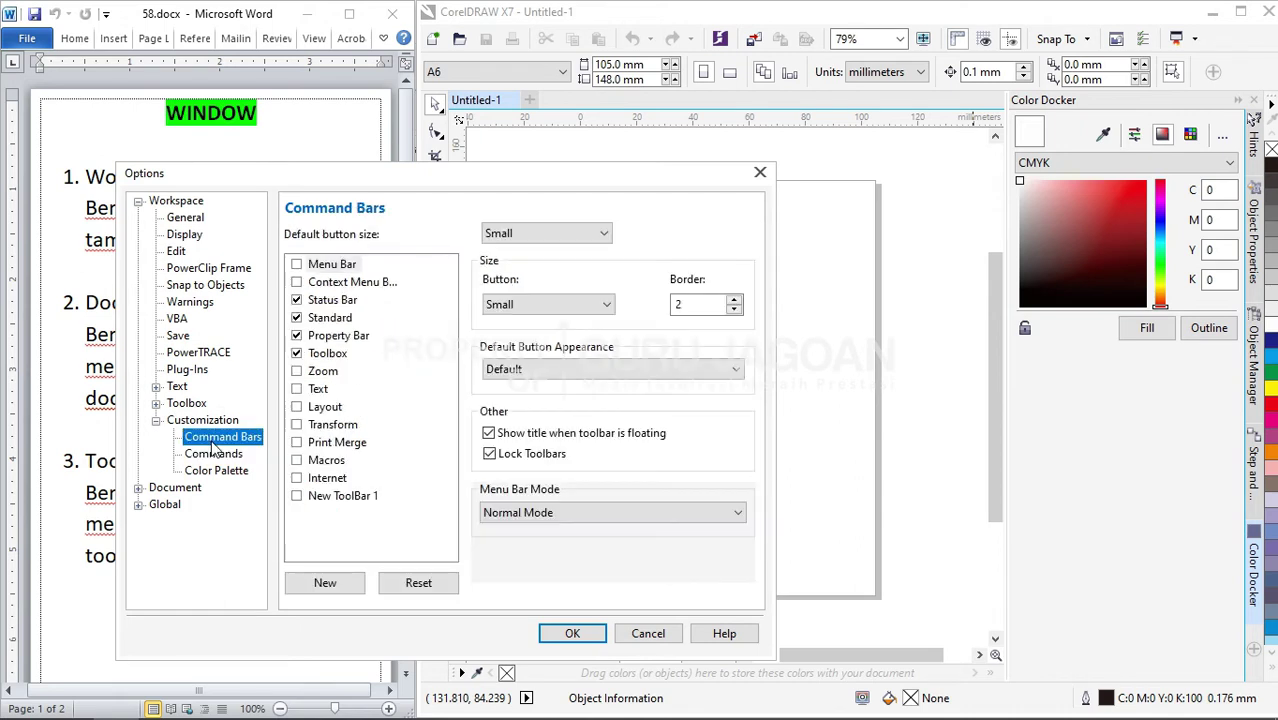
{"action": "left_click", "coordinate": [297, 265]}
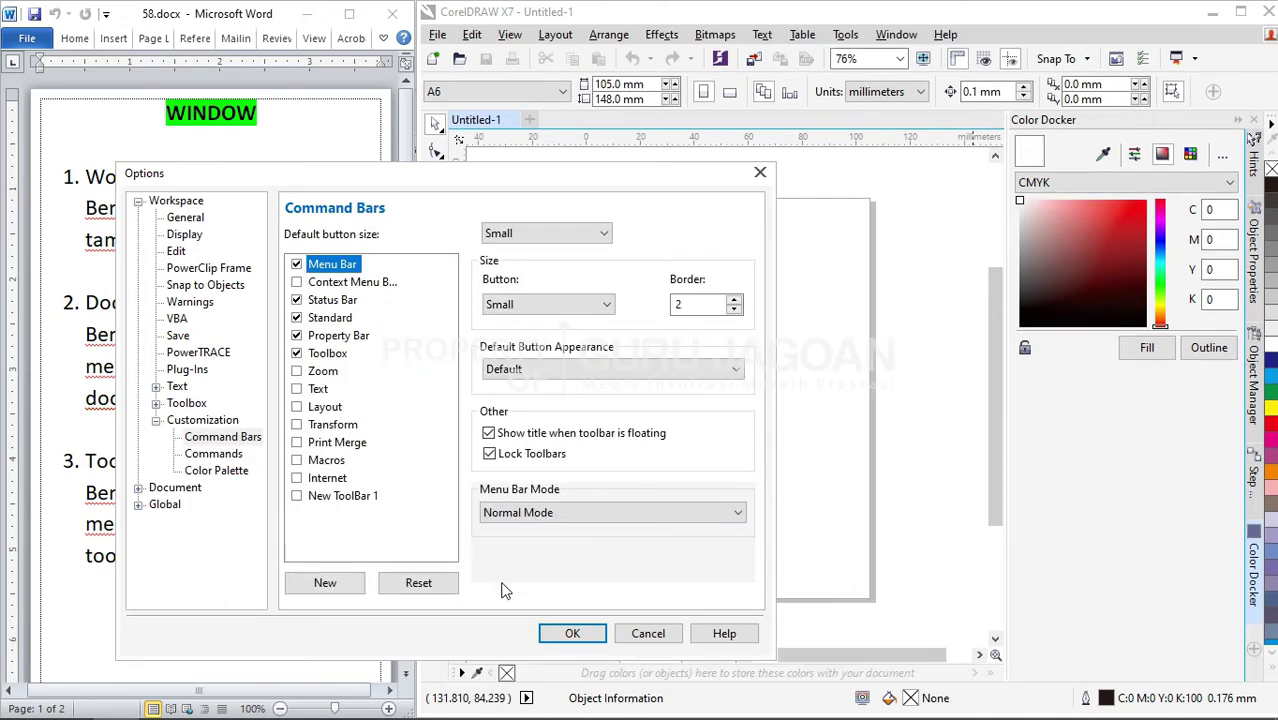
{"action": "left_click", "coordinate": [570, 636]}
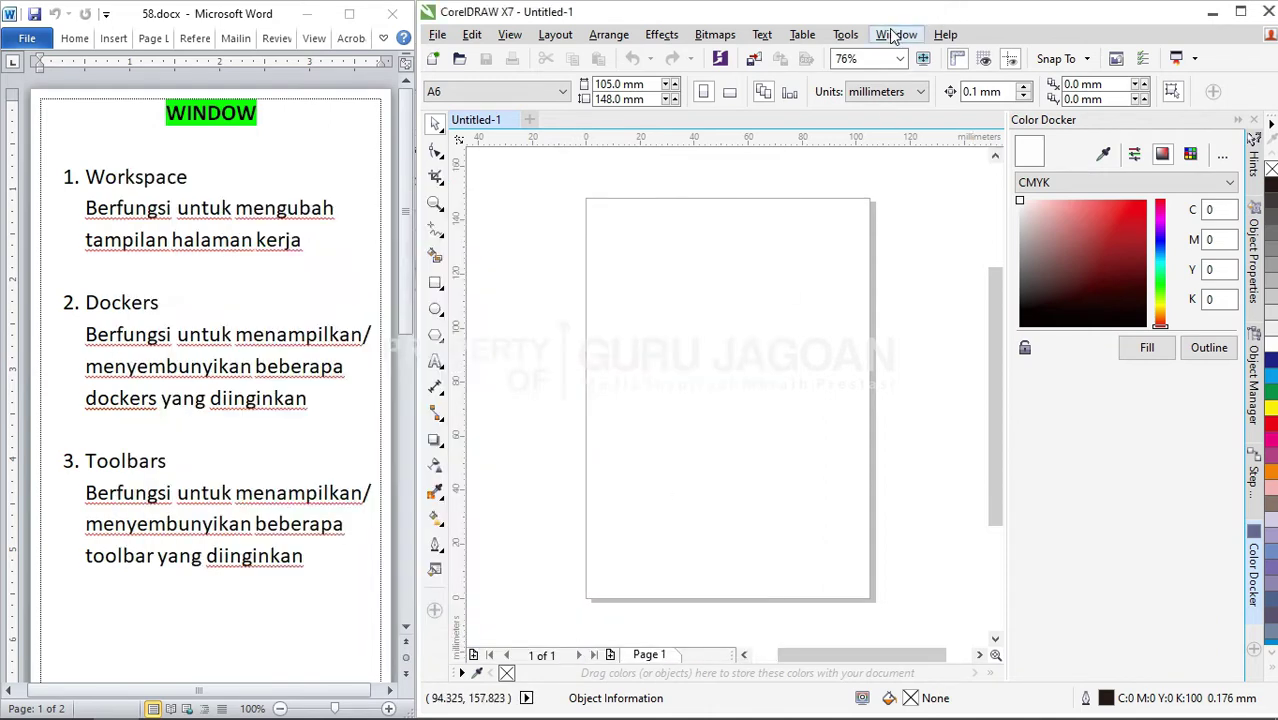
Show the Text toolbar and move it over the upper part of the drawing page
{"action": "left_click", "coordinate": [893, 32]}
{"action": "mouse_move", "coordinate": [928, 302]}
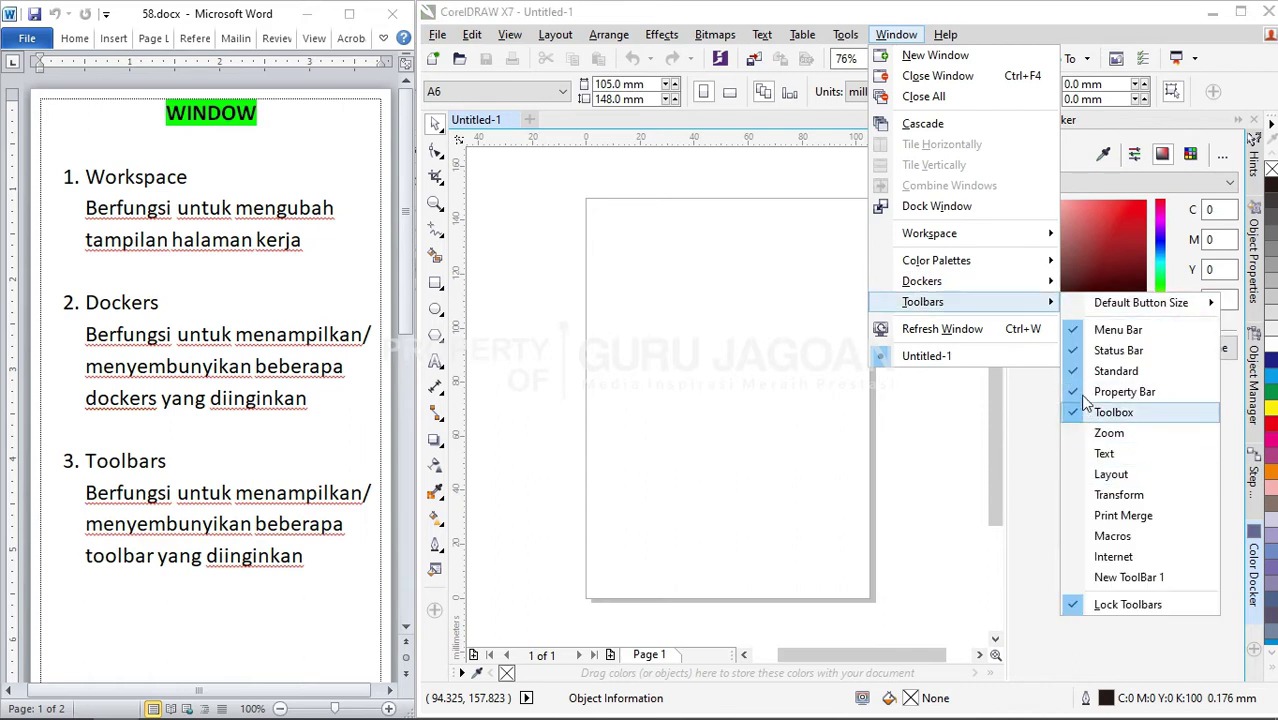
{"action": "left_click", "coordinate": [1104, 455]}
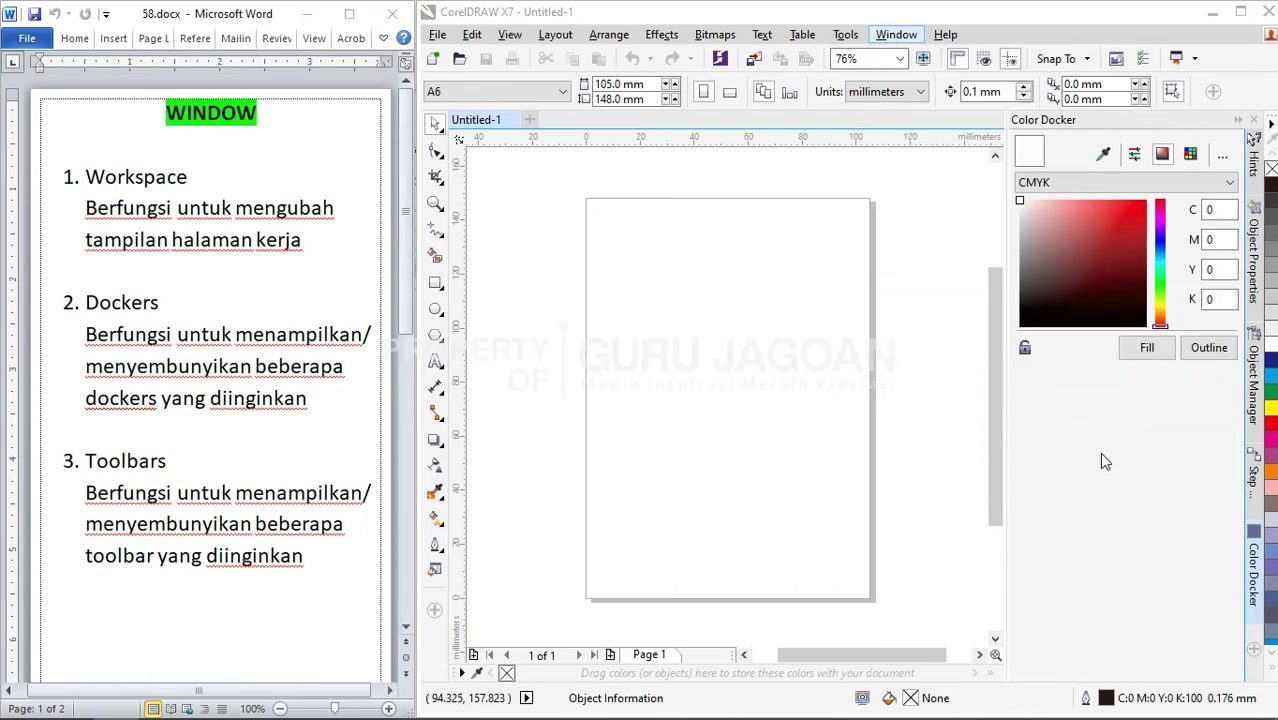
{"action": "left_click_drag", "start_coordinate": [298, 93], "coordinate": [592, 165]}
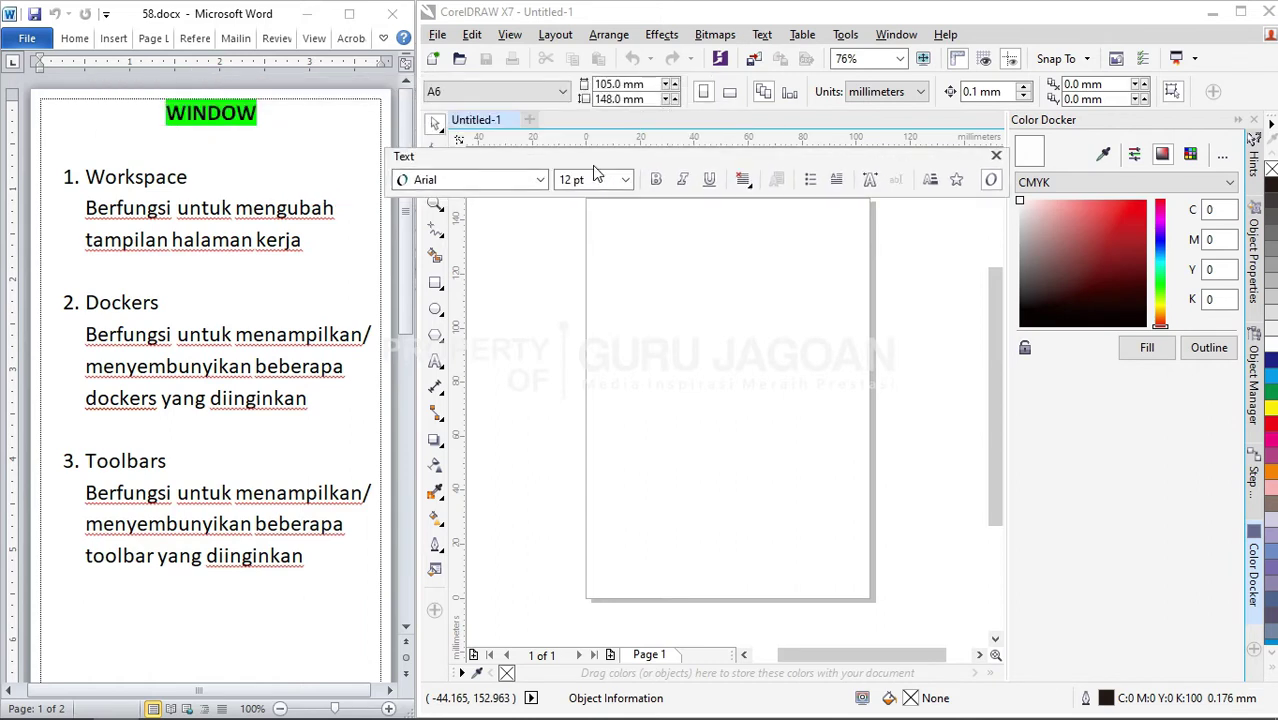
Hide the floating Text toolbar
{"action": "left_click", "coordinate": [896, 34]}
{"action": "mouse_move", "coordinate": [922, 310]}
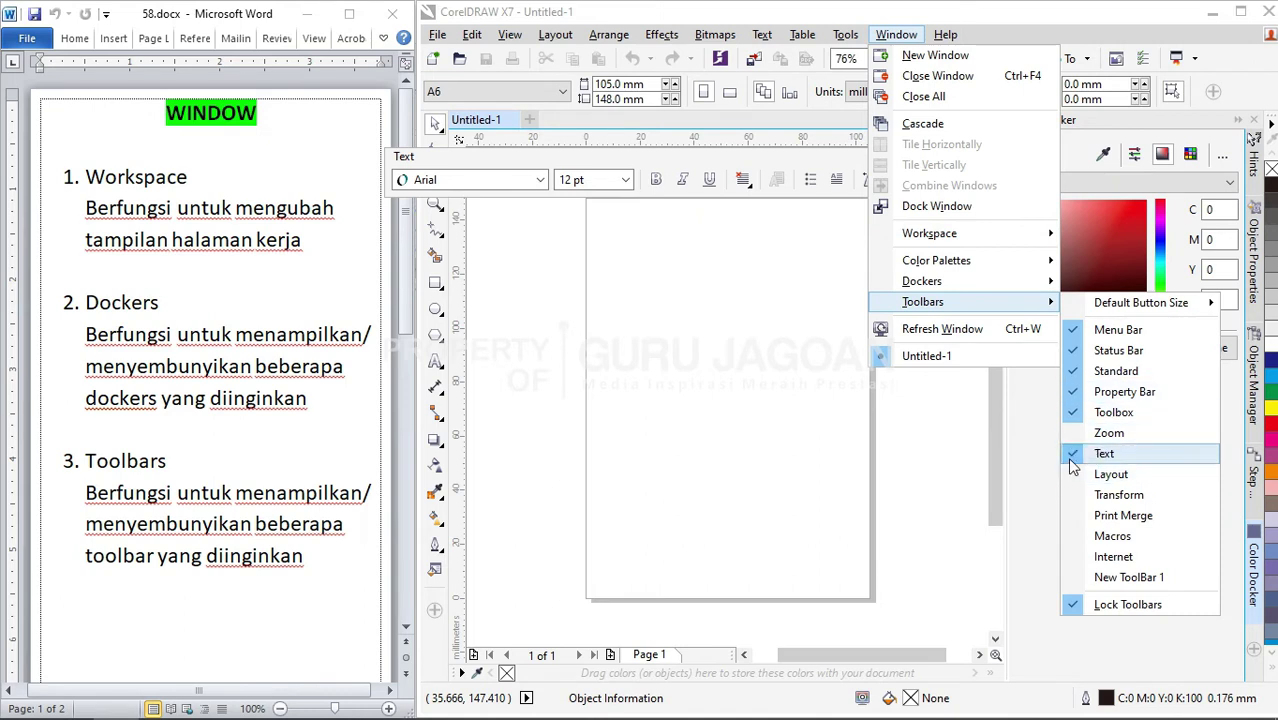
{"action": "left_click", "coordinate": [1072, 458]}
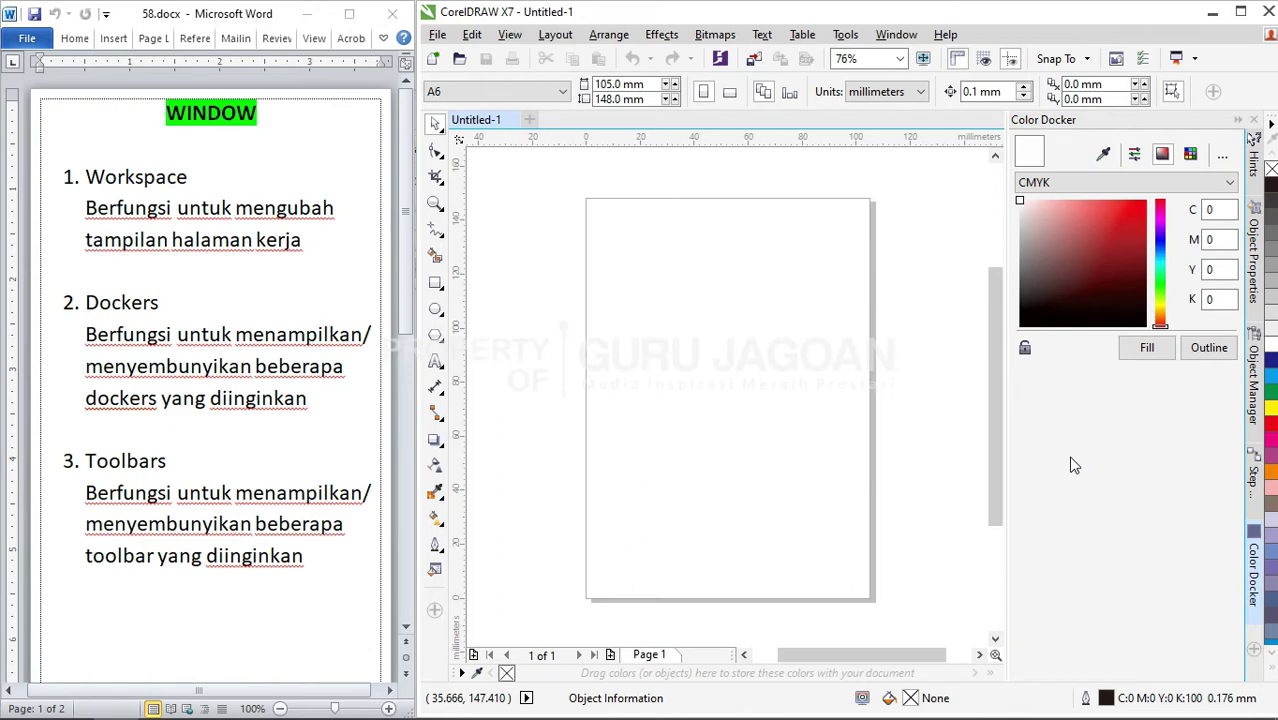
Switch to the Word notes, examine the Color Palette entry on page 2, and select the words "palet warna"
{"action": "left_click", "coordinate": [351, 391]}
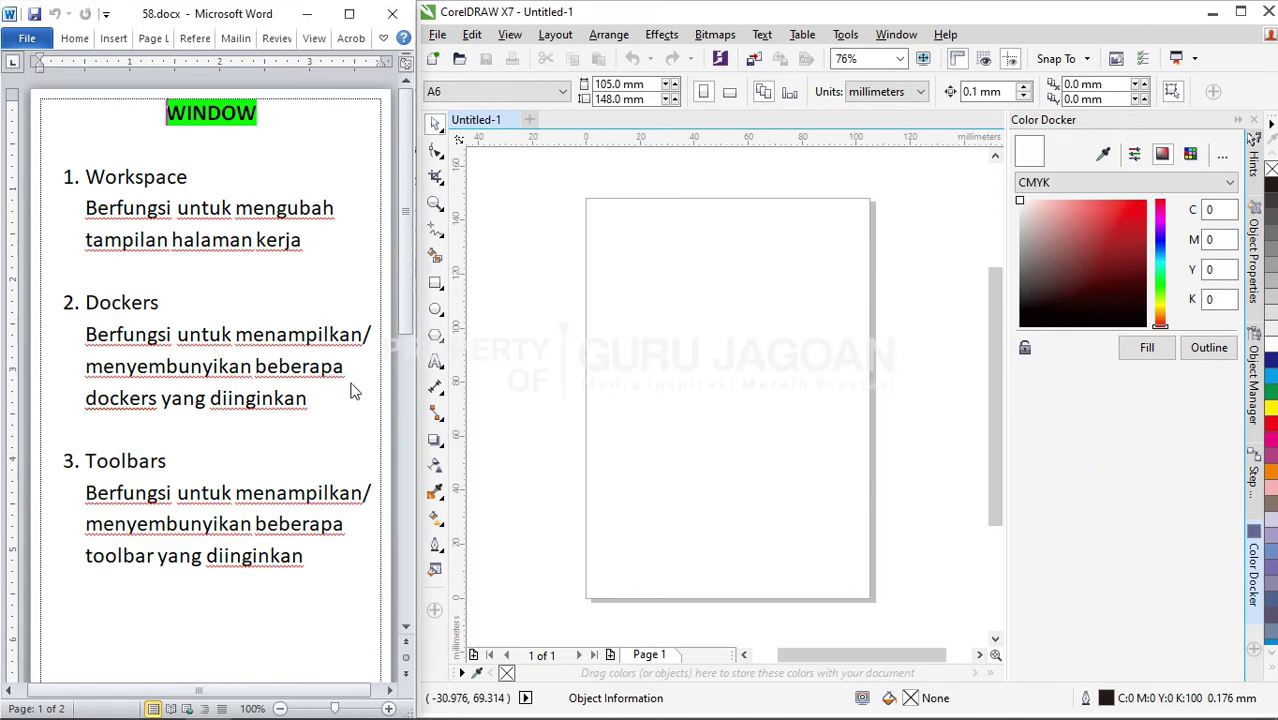
{"action": "scroll", "coordinate": [351, 397], "scroll_direction": "down", "scroll_amount": 8}
{"action": "scroll", "coordinate": [327, 416], "scroll_direction": "down", "scroll_amount": 1}
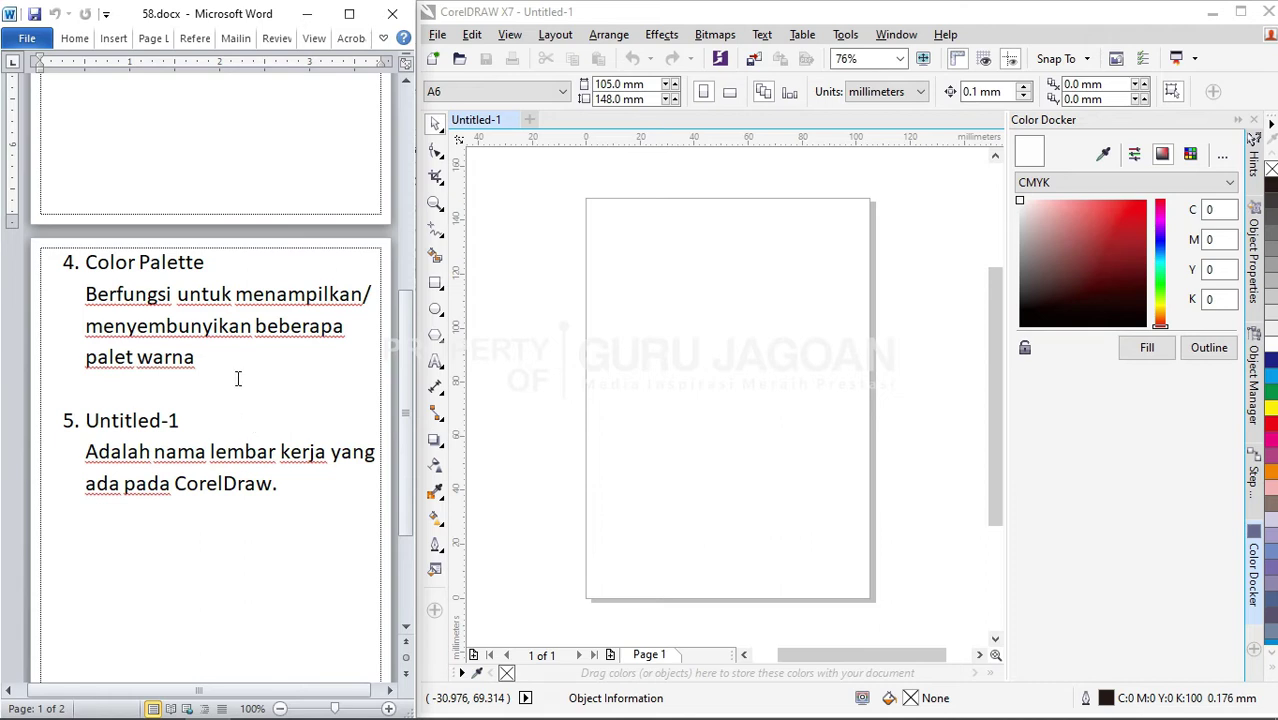
{"action": "left_click_drag", "start_coordinate": [197, 360], "coordinate": [85, 362]}
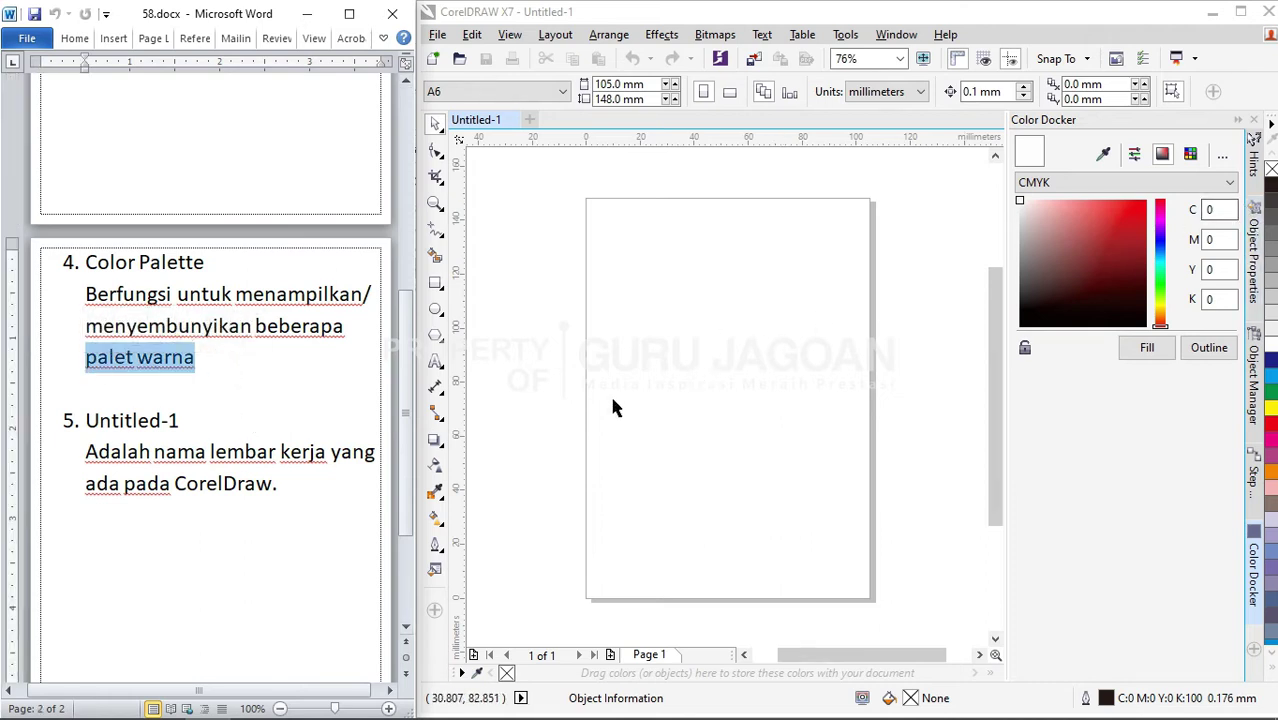
Show the CMYK, RGB and PANTONE Goe coated color palettes beside the drawing window, and close the Color Docker
{"action": "left_click", "coordinate": [896, 35]}
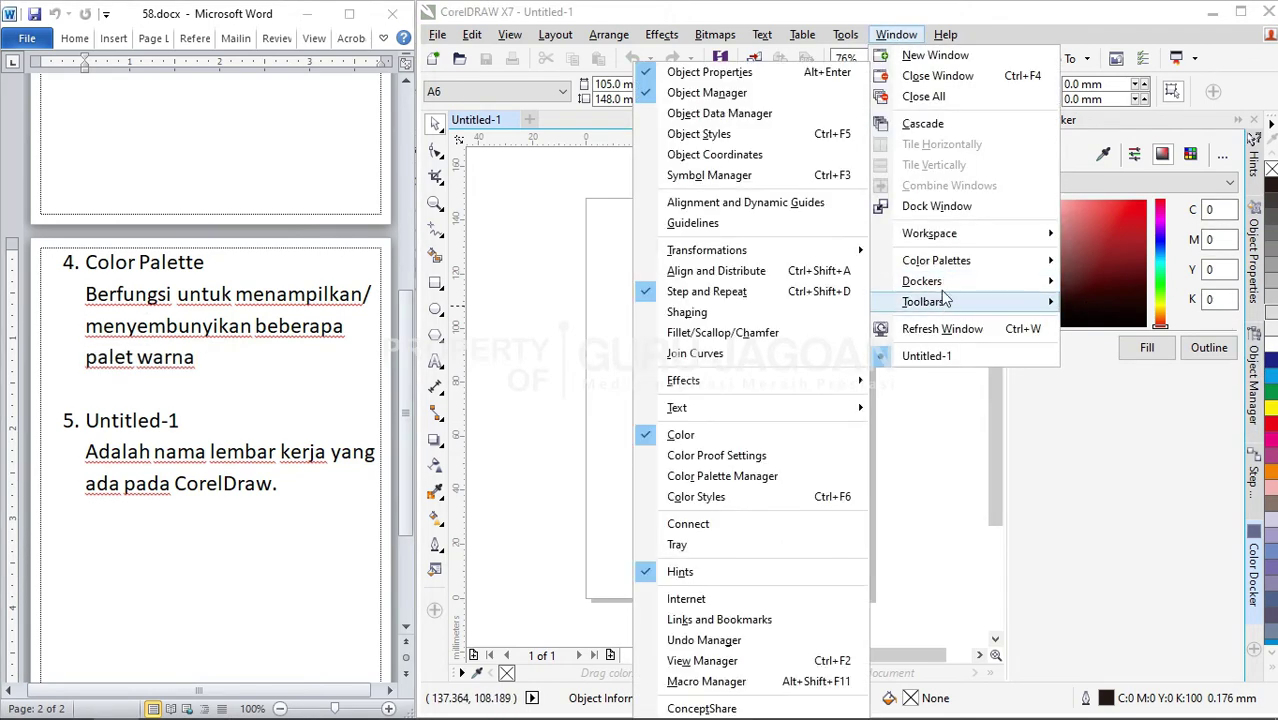
{"action": "mouse_move", "coordinate": [940, 260]}
{"action": "left_click", "coordinate": [636, 381]}
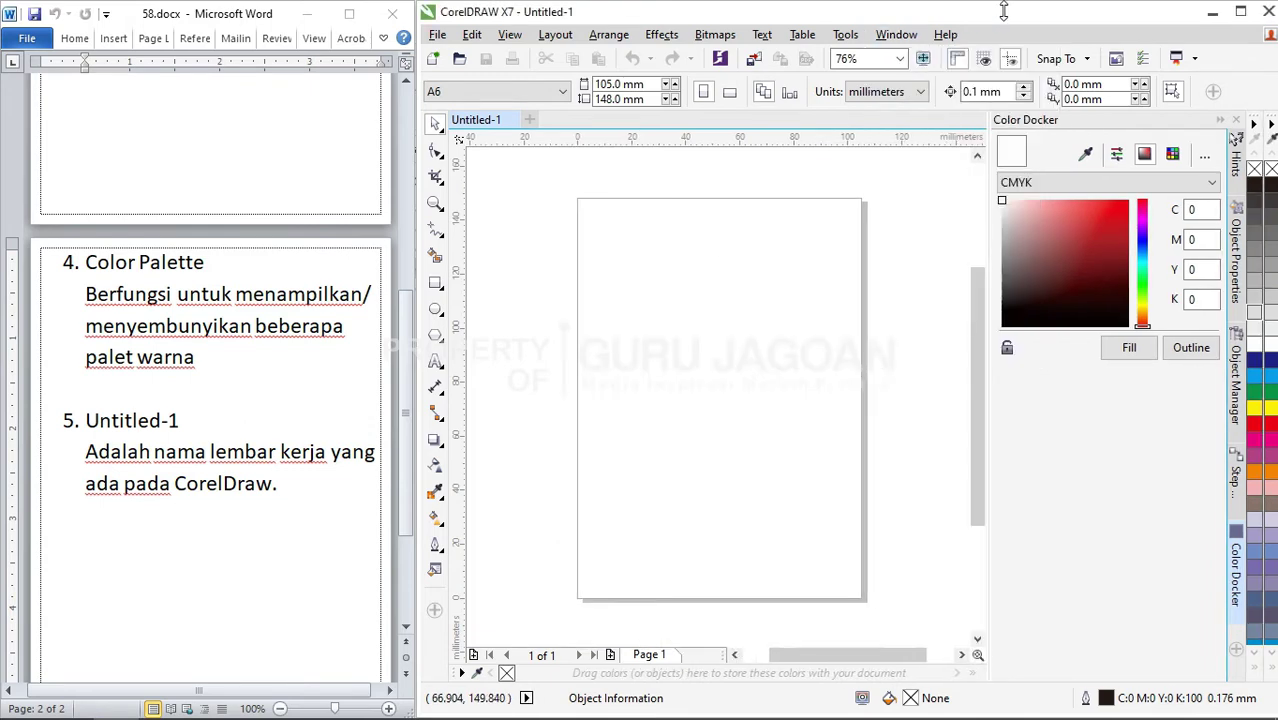
{"action": "left_click", "coordinate": [896, 35]}
{"action": "mouse_move", "coordinate": [930, 261]}
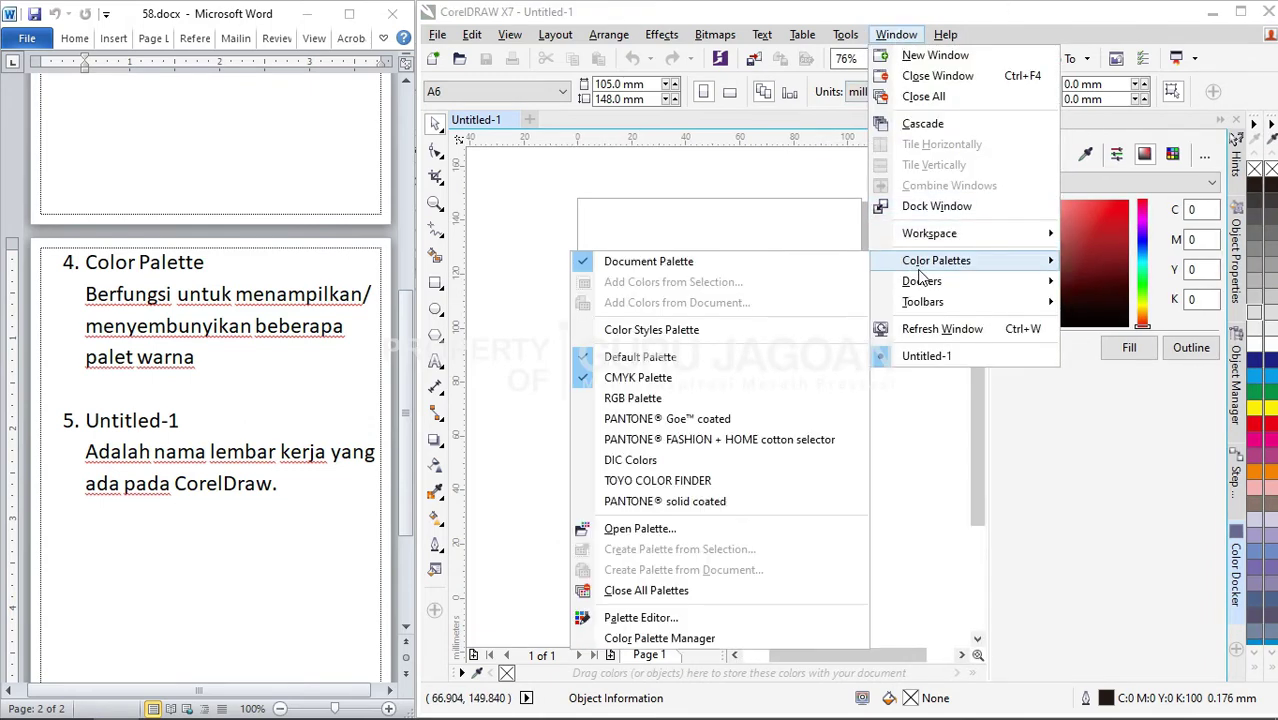
{"action": "left_click", "coordinate": [652, 402]}
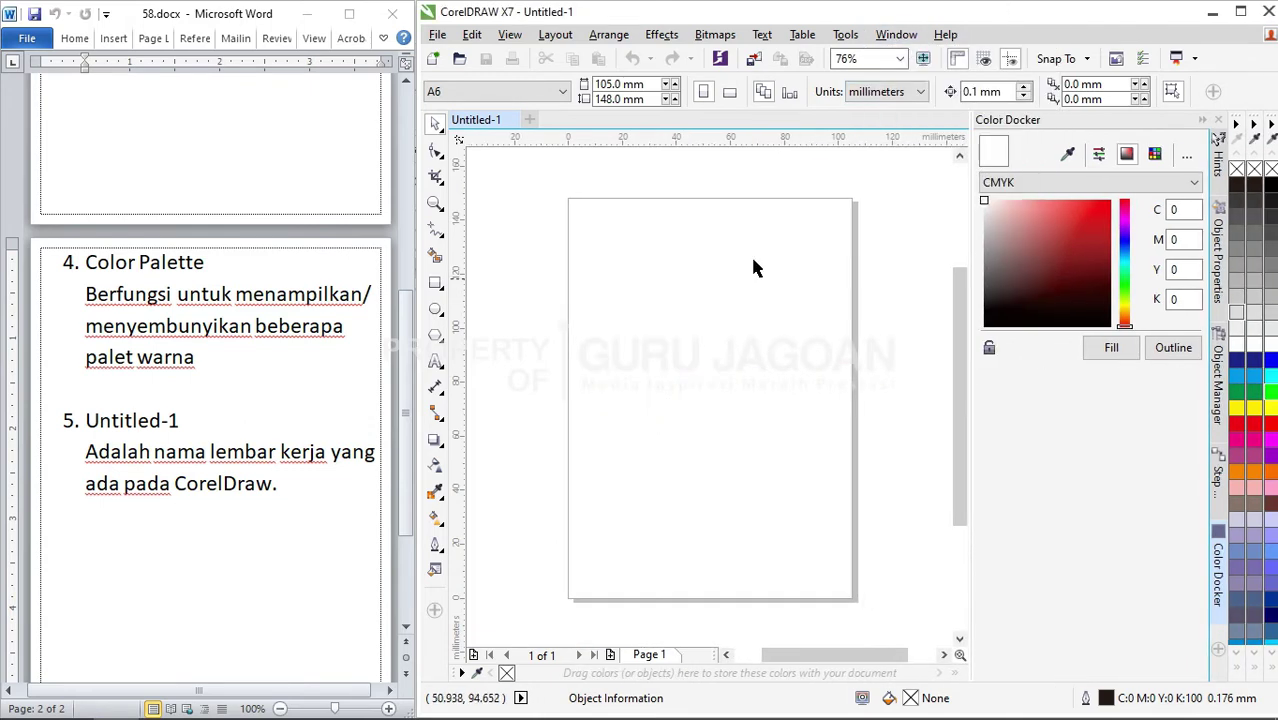
{"action": "left_click", "coordinate": [896, 34]}
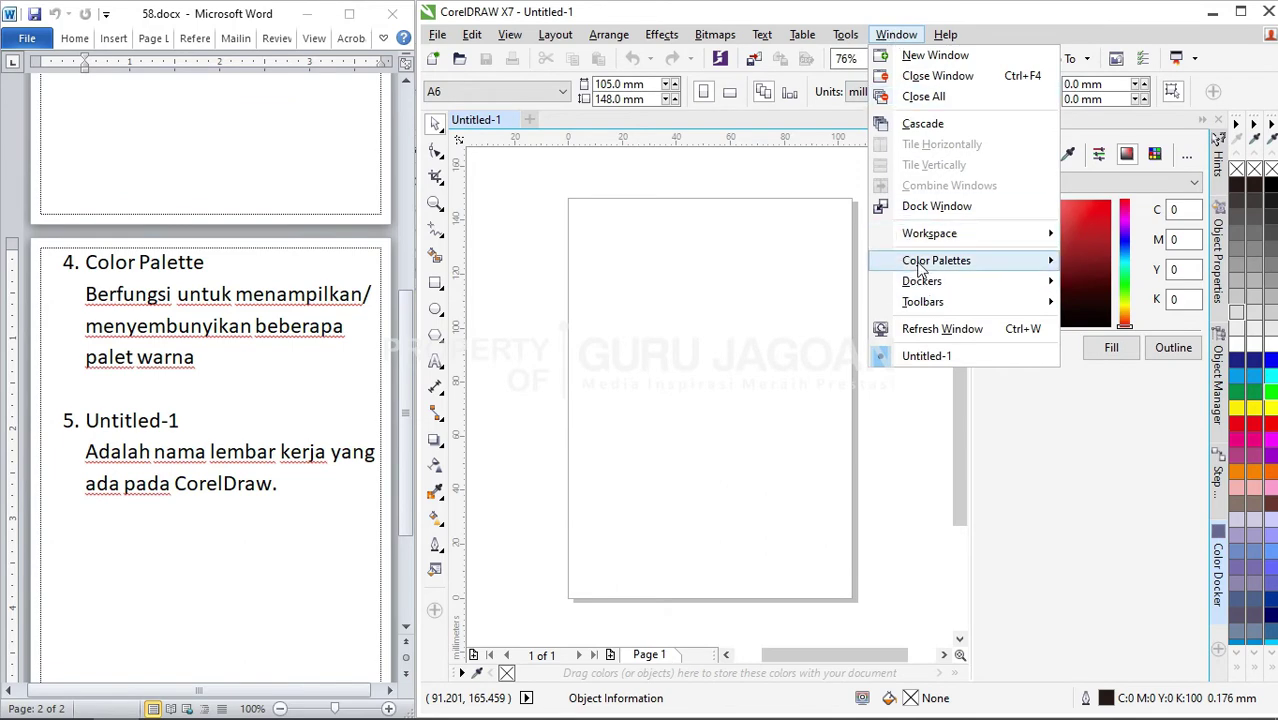
{"action": "mouse_move", "coordinate": [918, 266]}
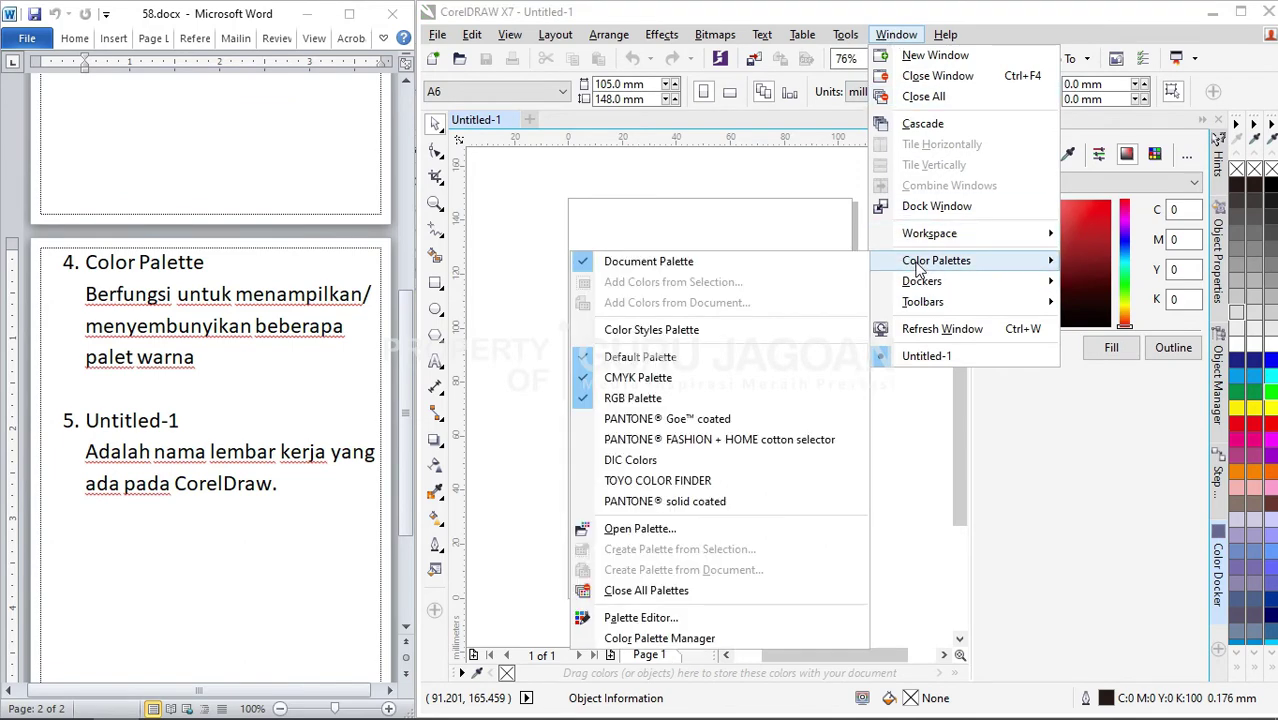
{"action": "left_click", "coordinate": [638, 424]}
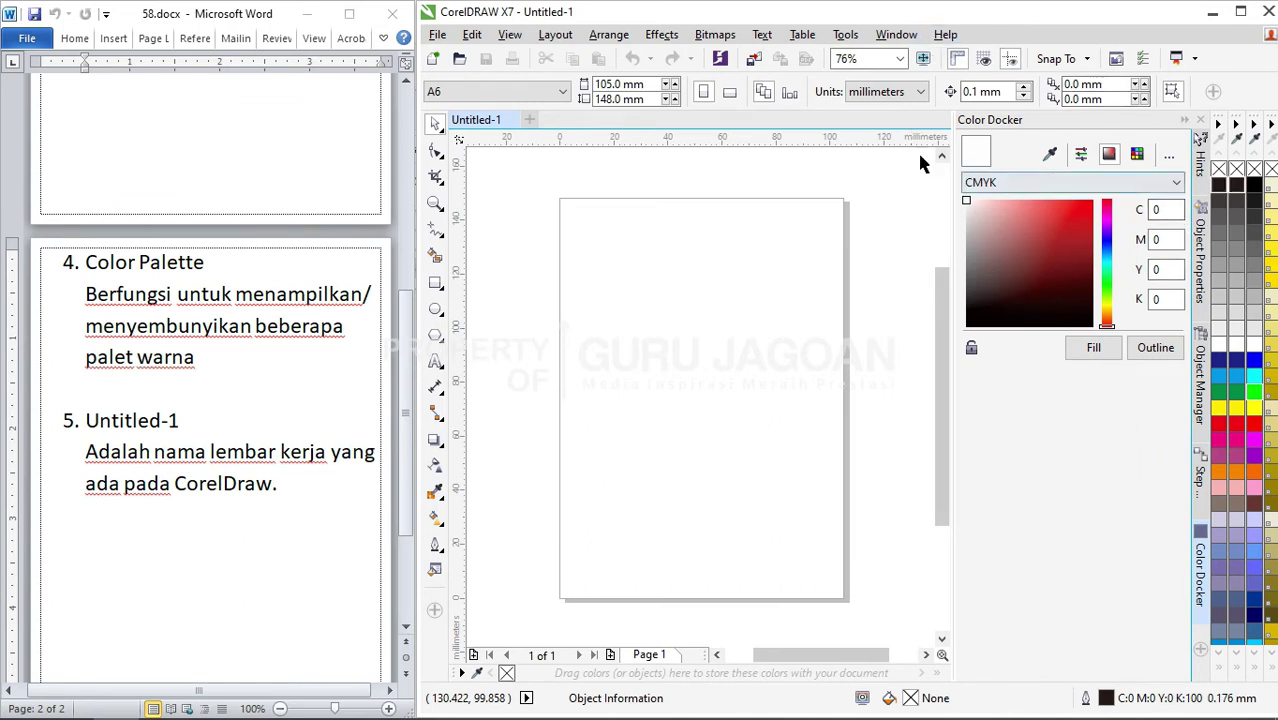
{"action": "left_click", "coordinate": [1200, 119]}
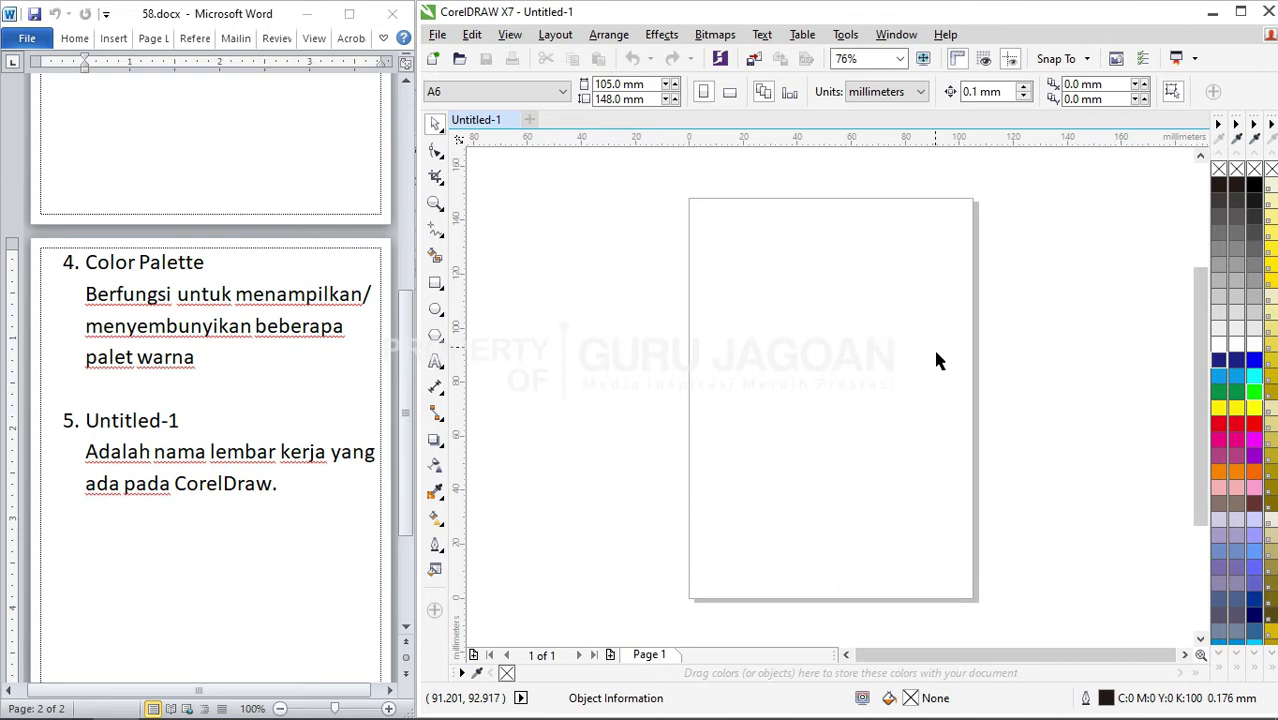
Look through the General, Display, Edit and Color Palette pages of the workspace options for the palette display settings
{"action": "key", "text": "ctrl+j"}
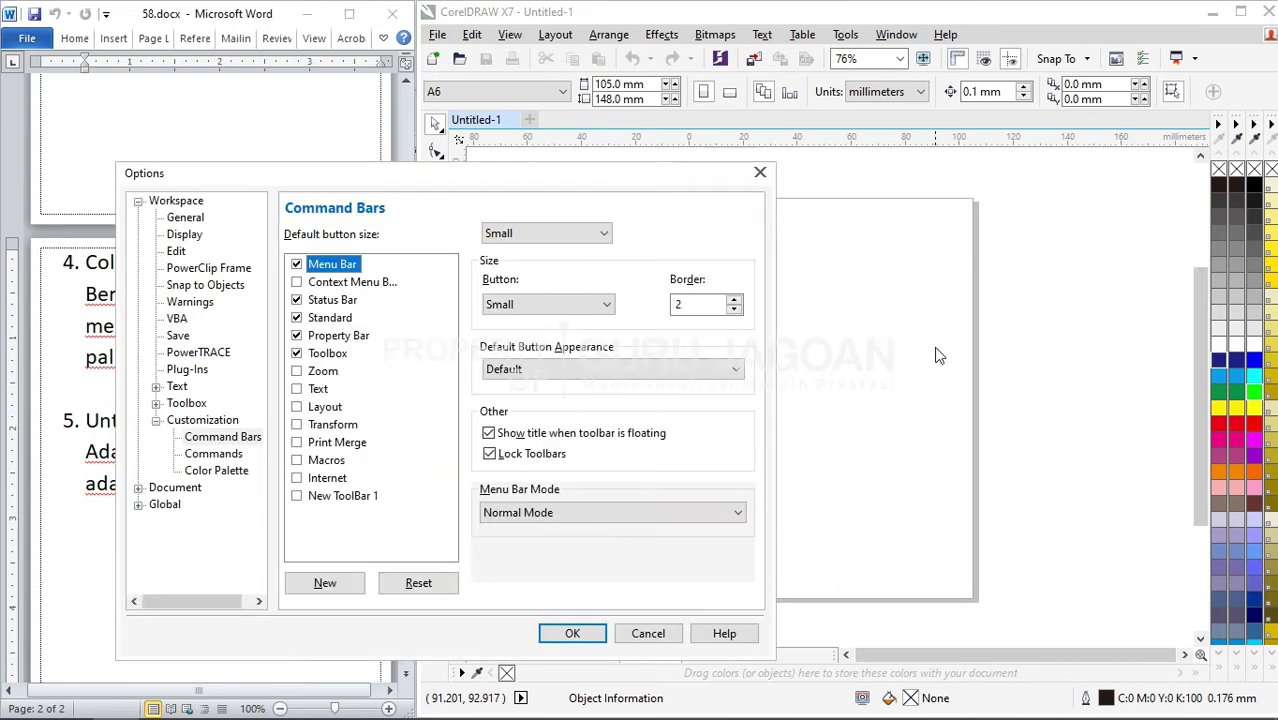
{"action": "left_click", "coordinate": [760, 173]}
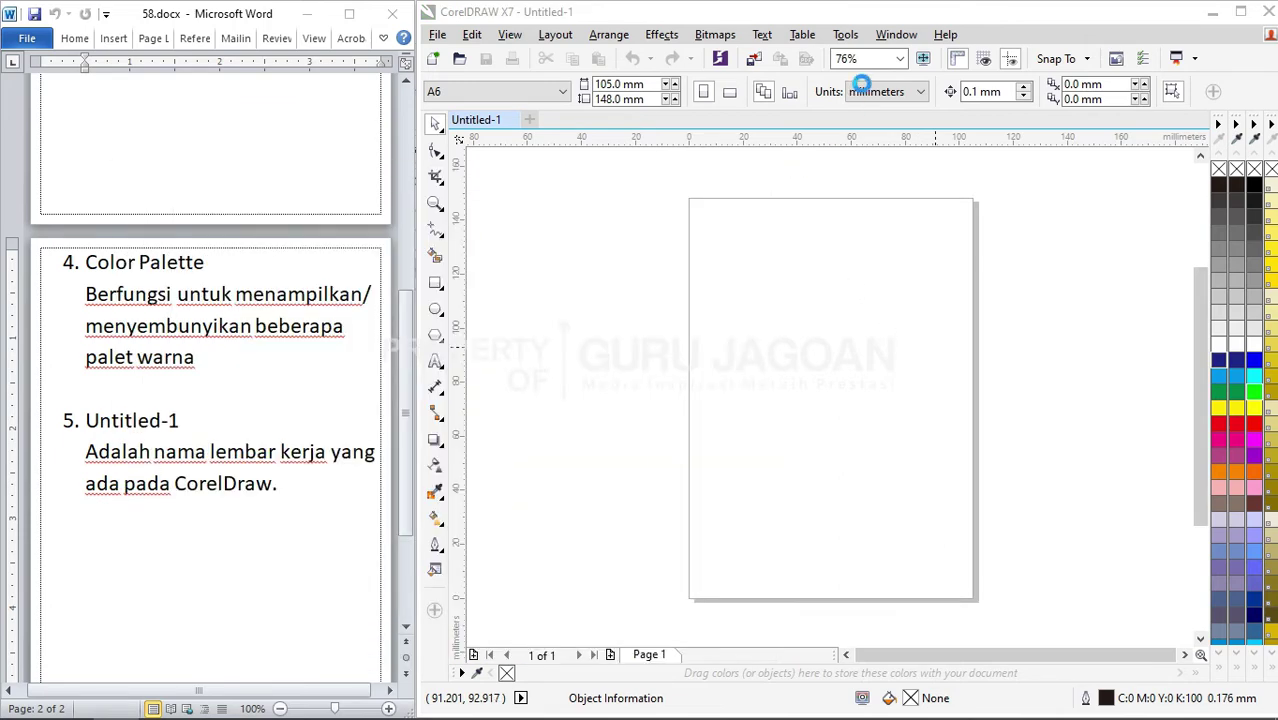
{"action": "left_click", "coordinate": [846, 35]}
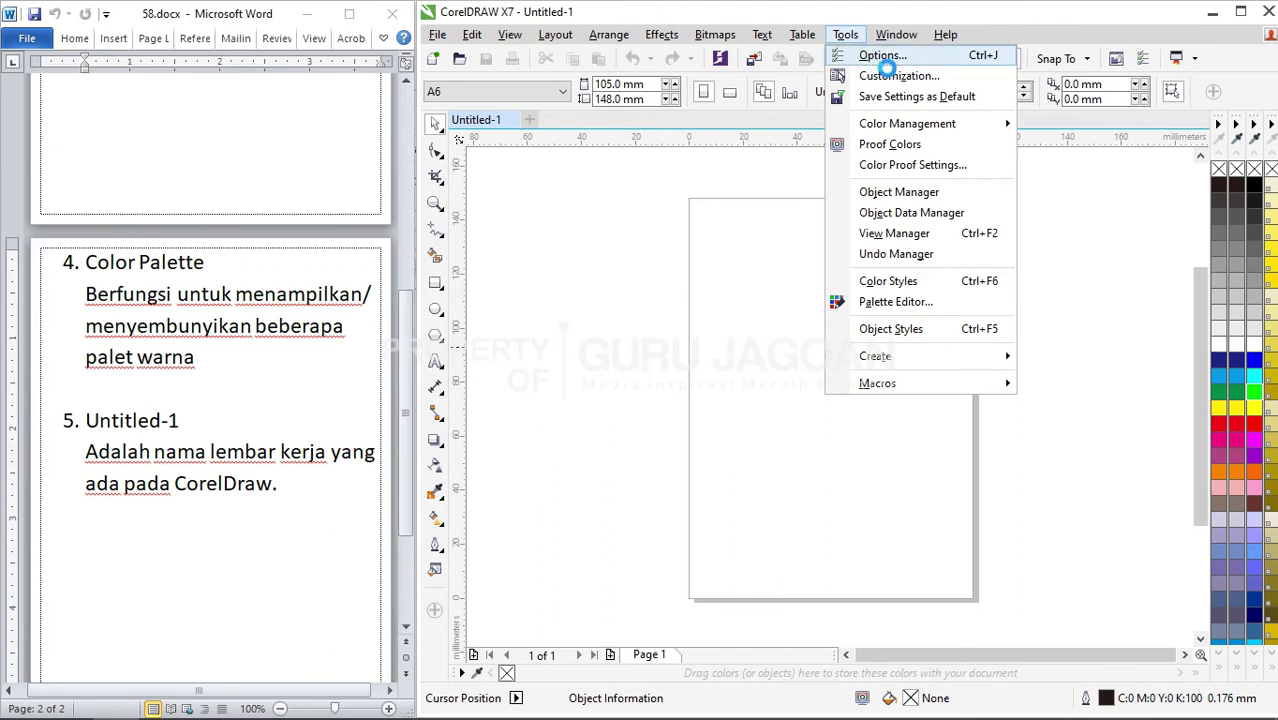
{"action": "left_click", "coordinate": [872, 52]}
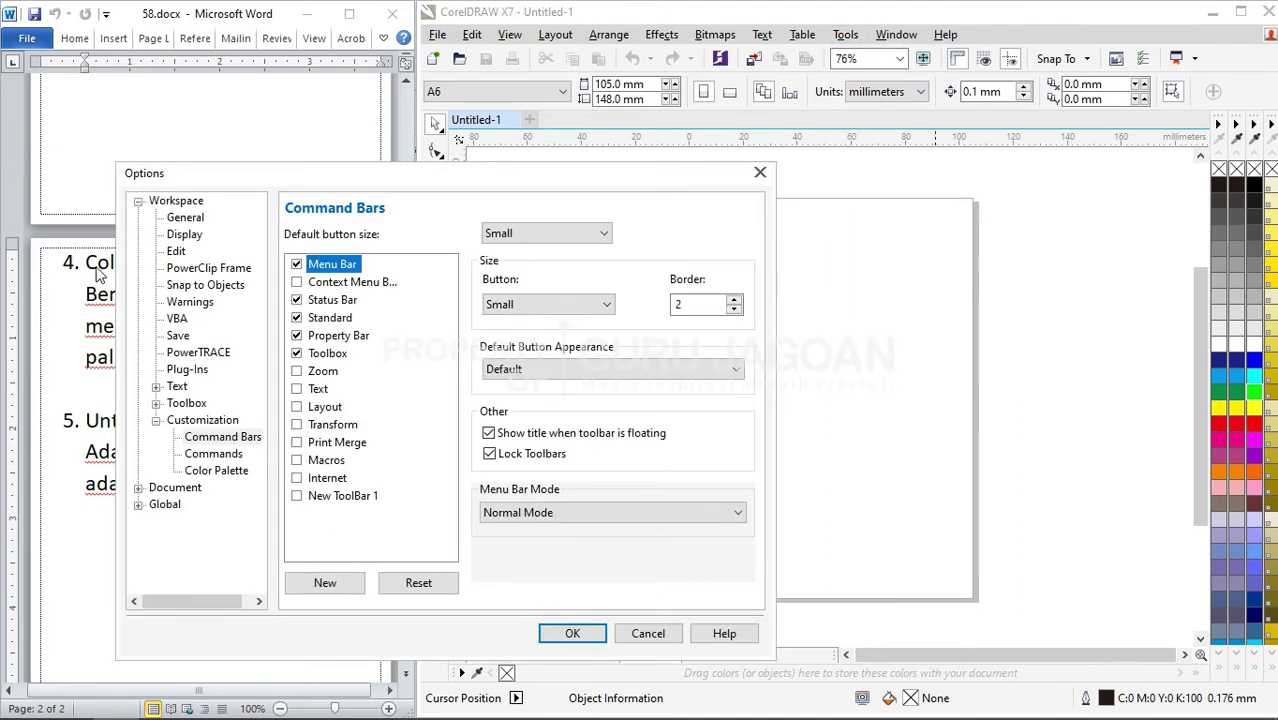
{"action": "left_click", "coordinate": [181, 219]}
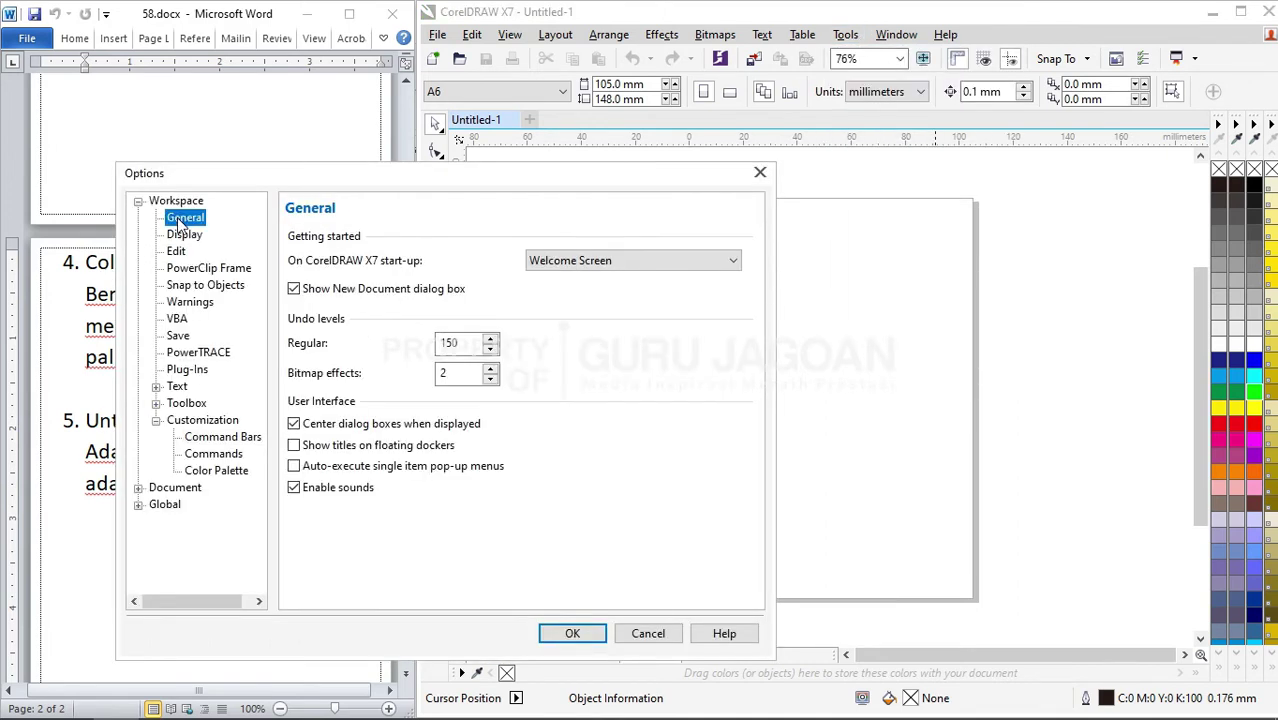
{"action": "left_click", "coordinate": [184, 234]}
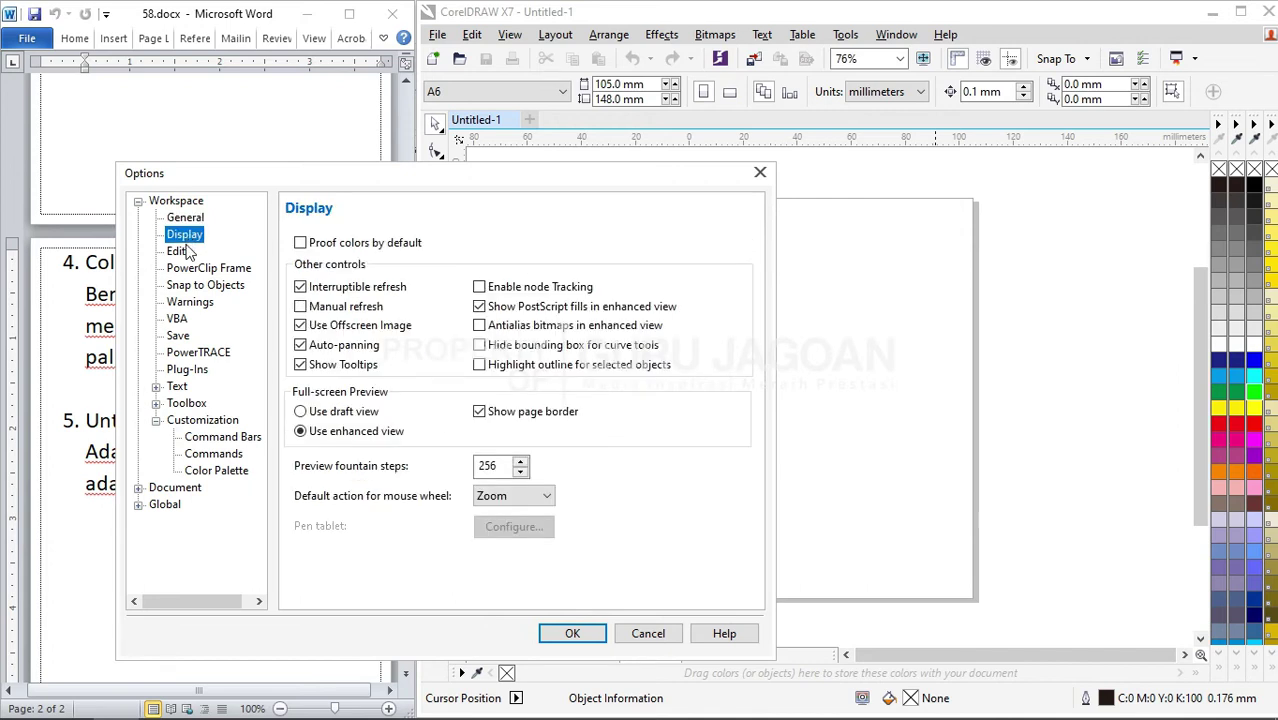
{"action": "left_click", "coordinate": [180, 252]}
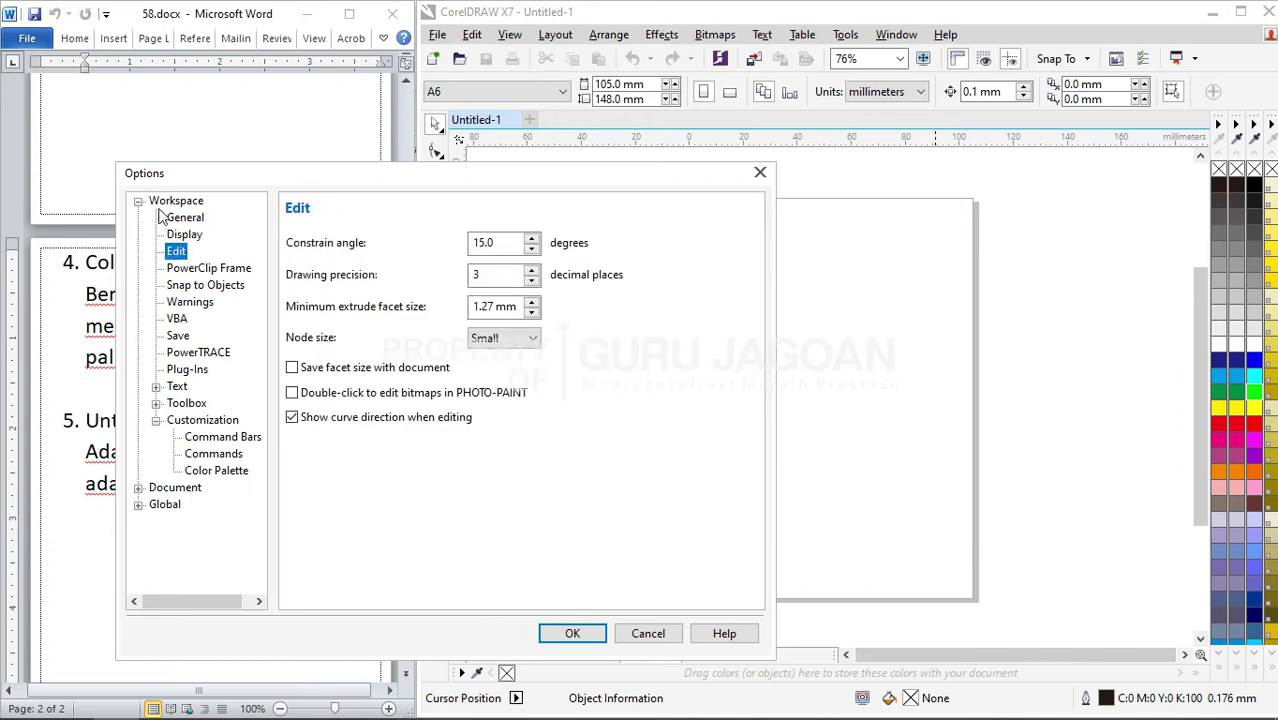
{"action": "left_click", "coordinate": [760, 172]}
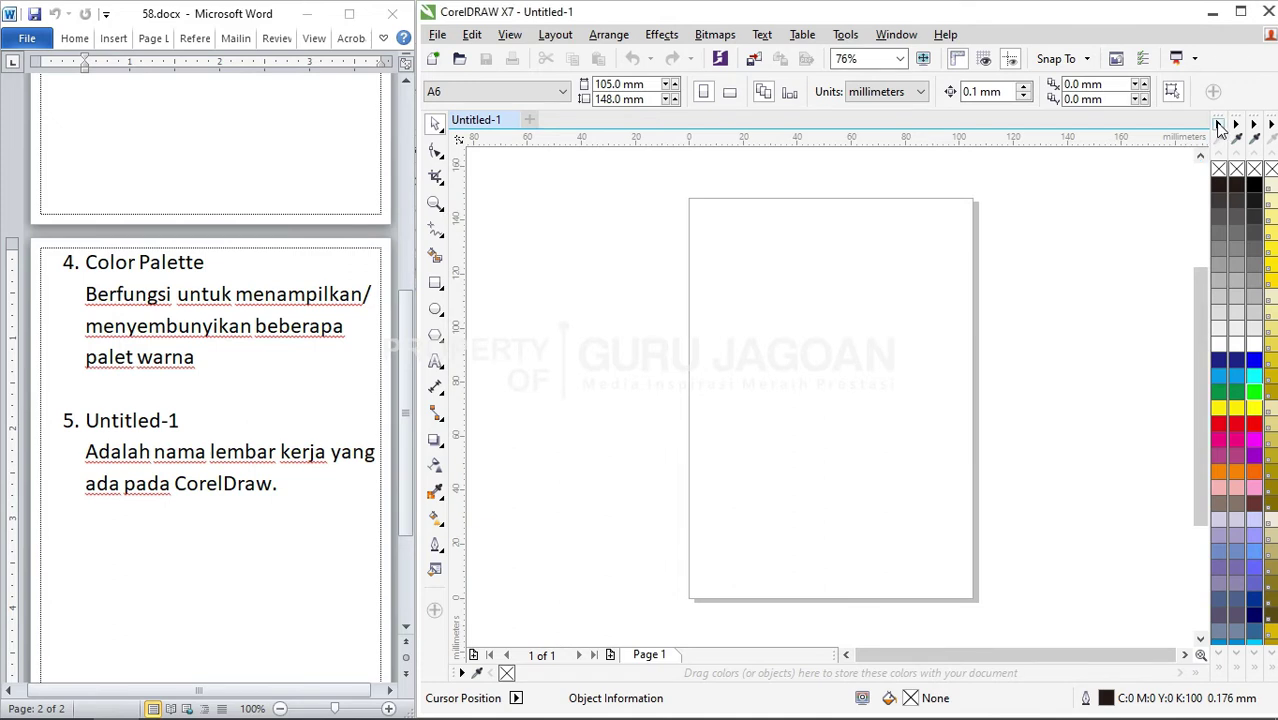
{"action": "left_click", "coordinate": [1218, 124]}
{"action": "left_click", "coordinate": [1095, 440]}
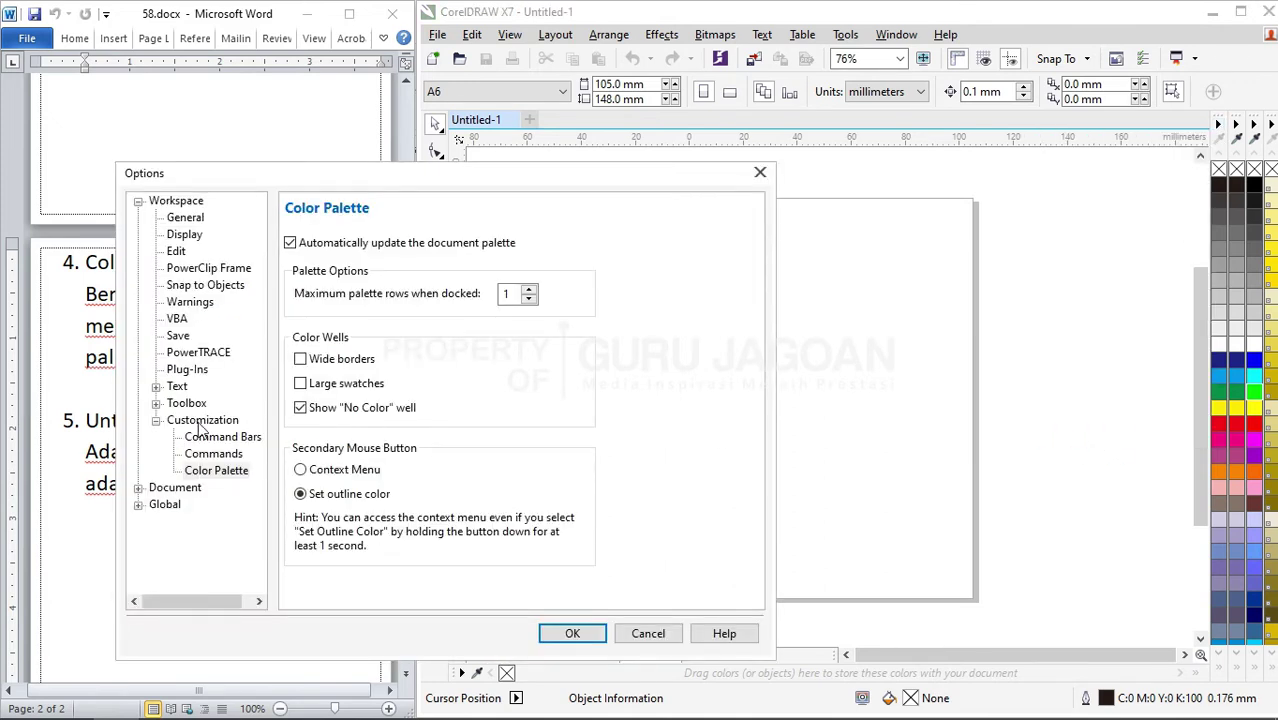
{"action": "left_click", "coordinate": [760, 172]}
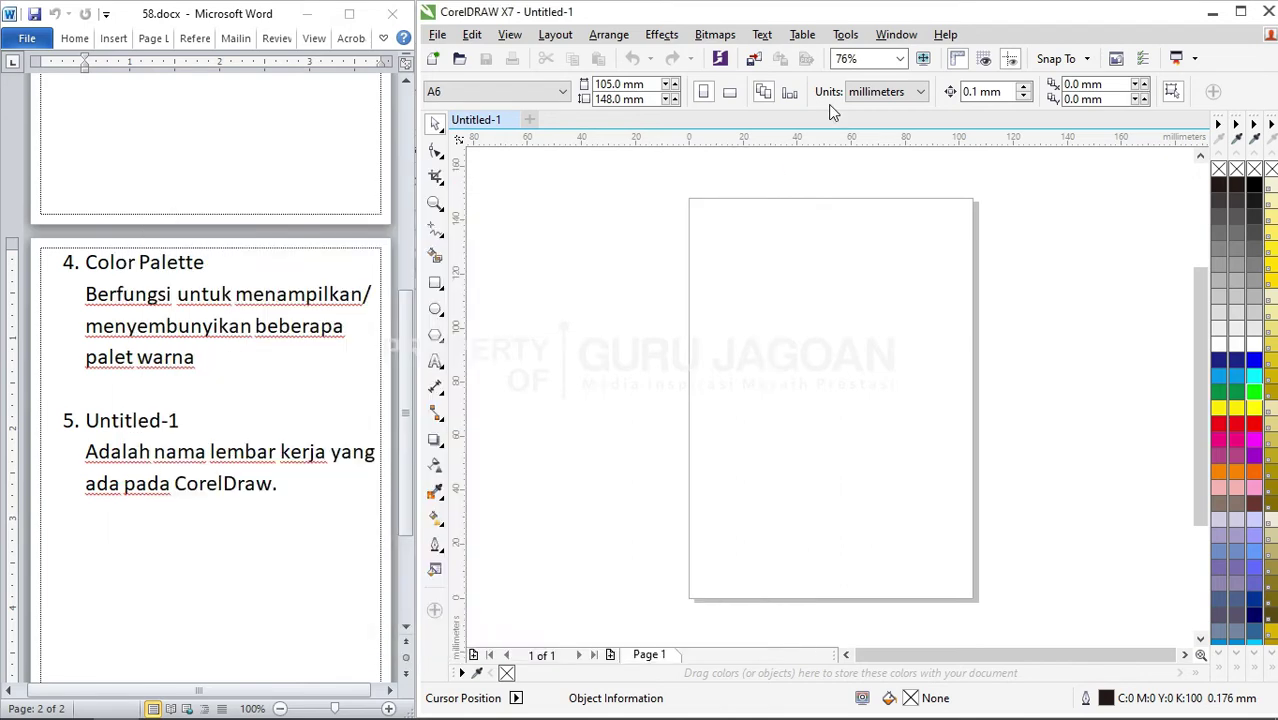
Set the maximum palette rows when docked to 7 in the Color Palette customization options and apply it
{"action": "left_click", "coordinate": [845, 34]}
{"action": "left_click", "coordinate": [880, 56]}
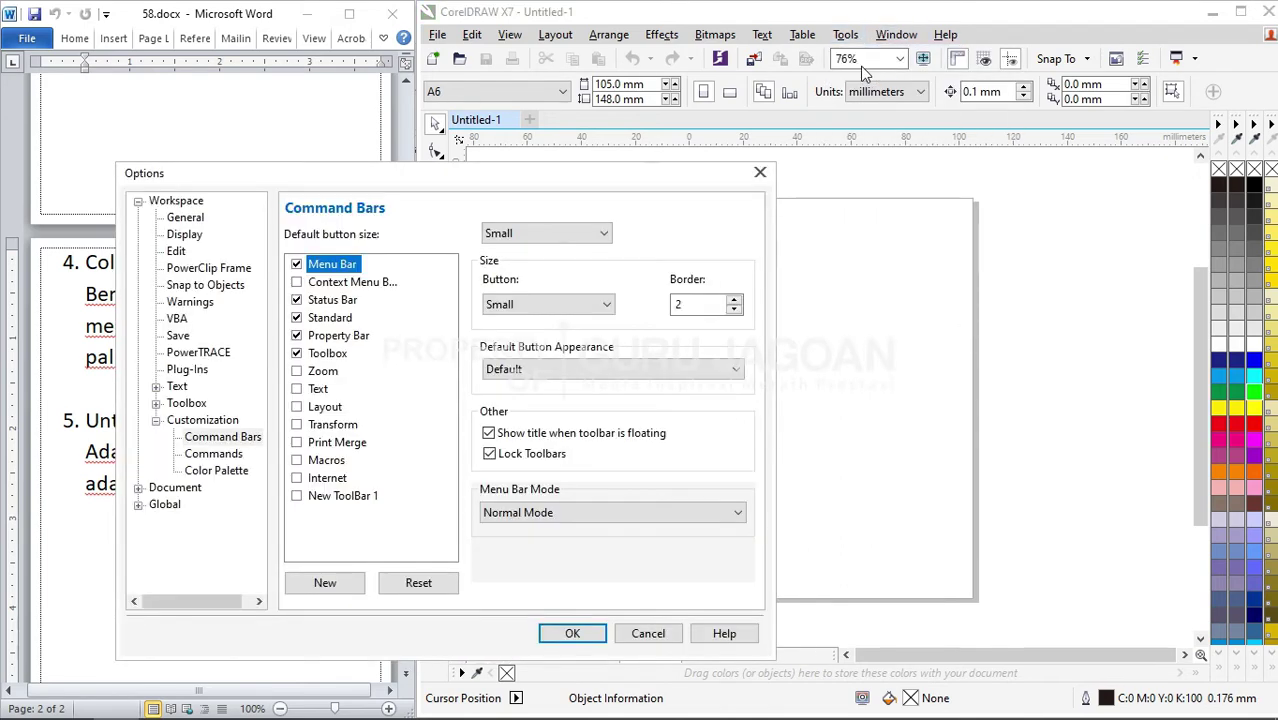
{"action": "left_click_drag", "start_coordinate": [227, 180], "coordinate": [712, 98]}
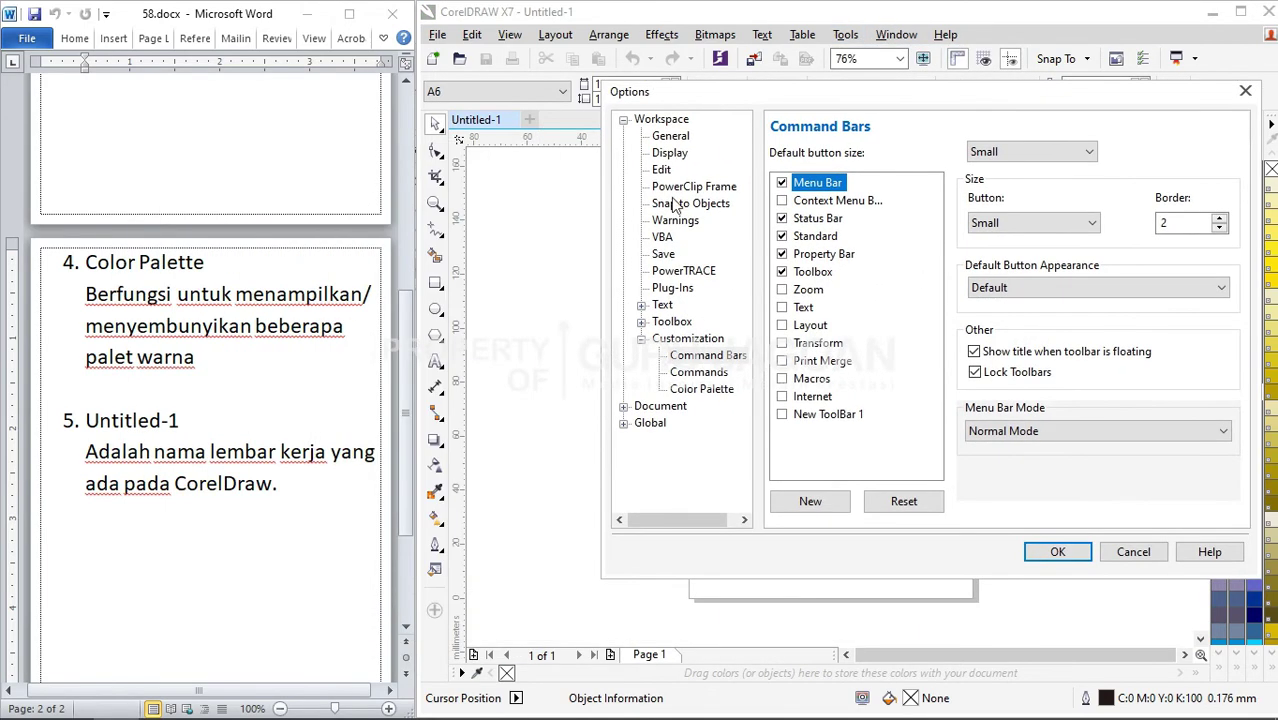
{"action": "left_click", "coordinate": [700, 389]}
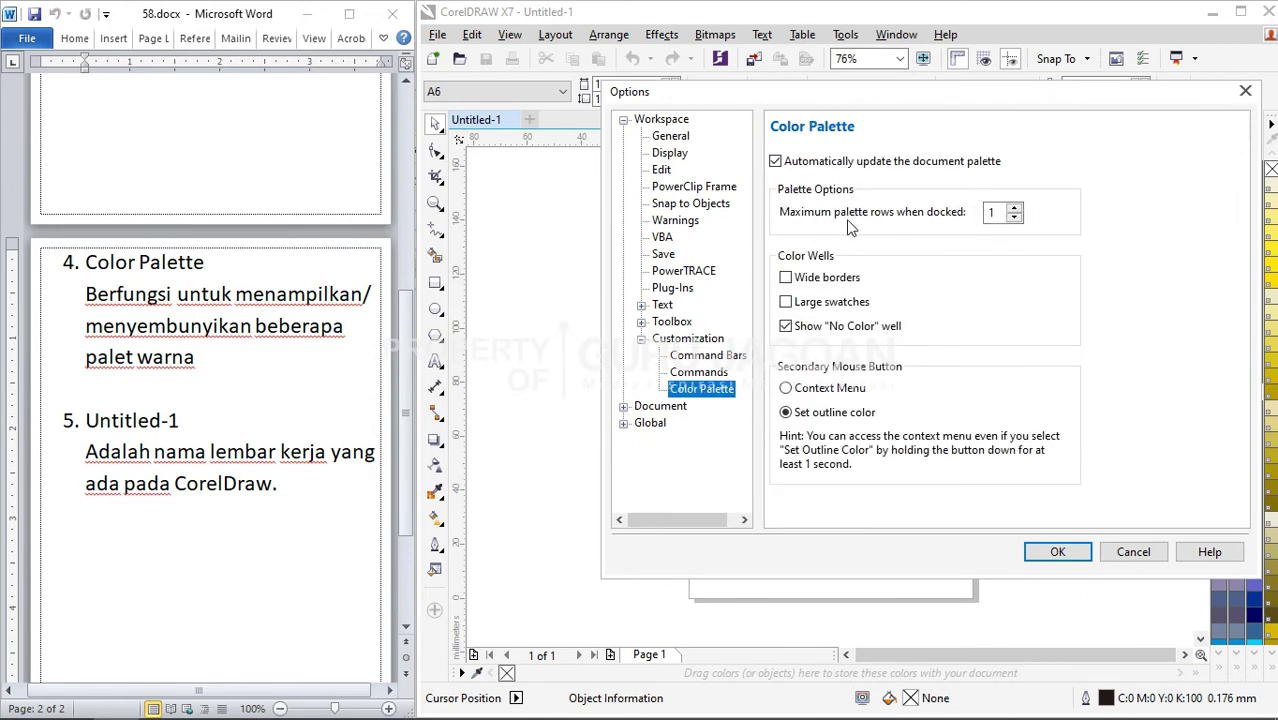
{"action": "double_click", "coordinate": [985, 213]}
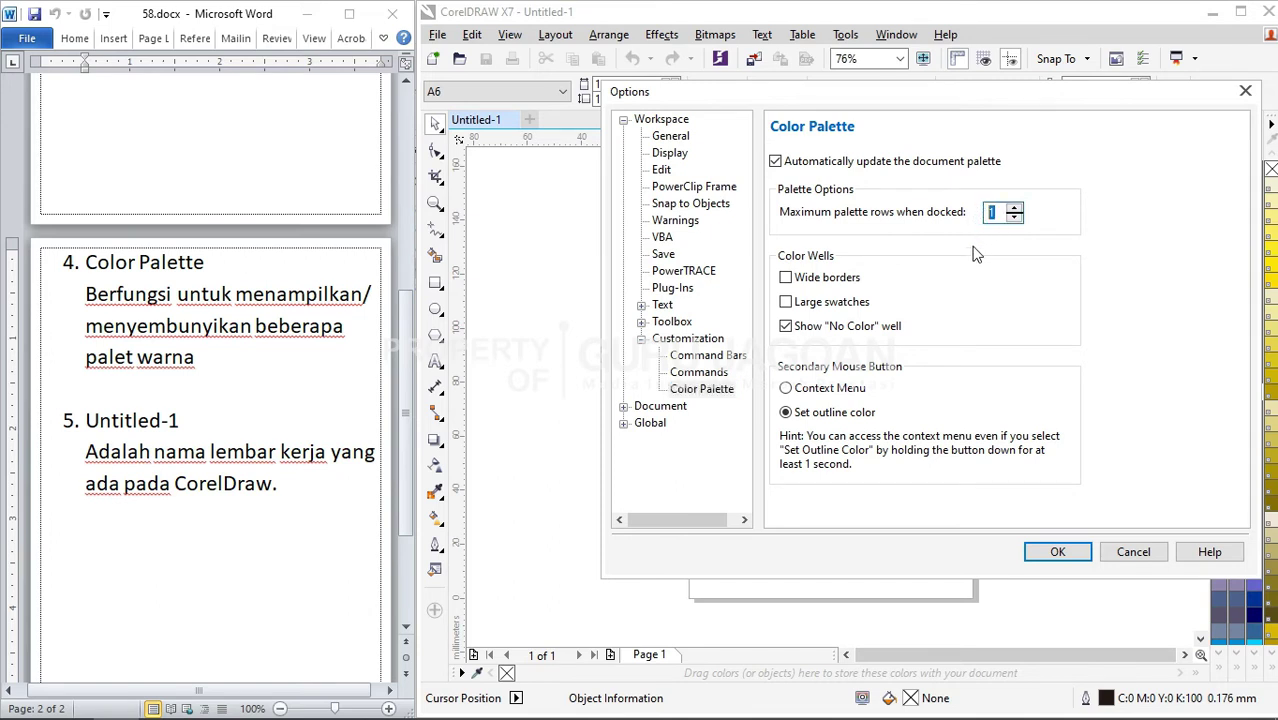
{"action": "type", "text": "7"}
{"action": "left_click_drag", "start_coordinate": [934, 88], "coordinate": [533, 197]}
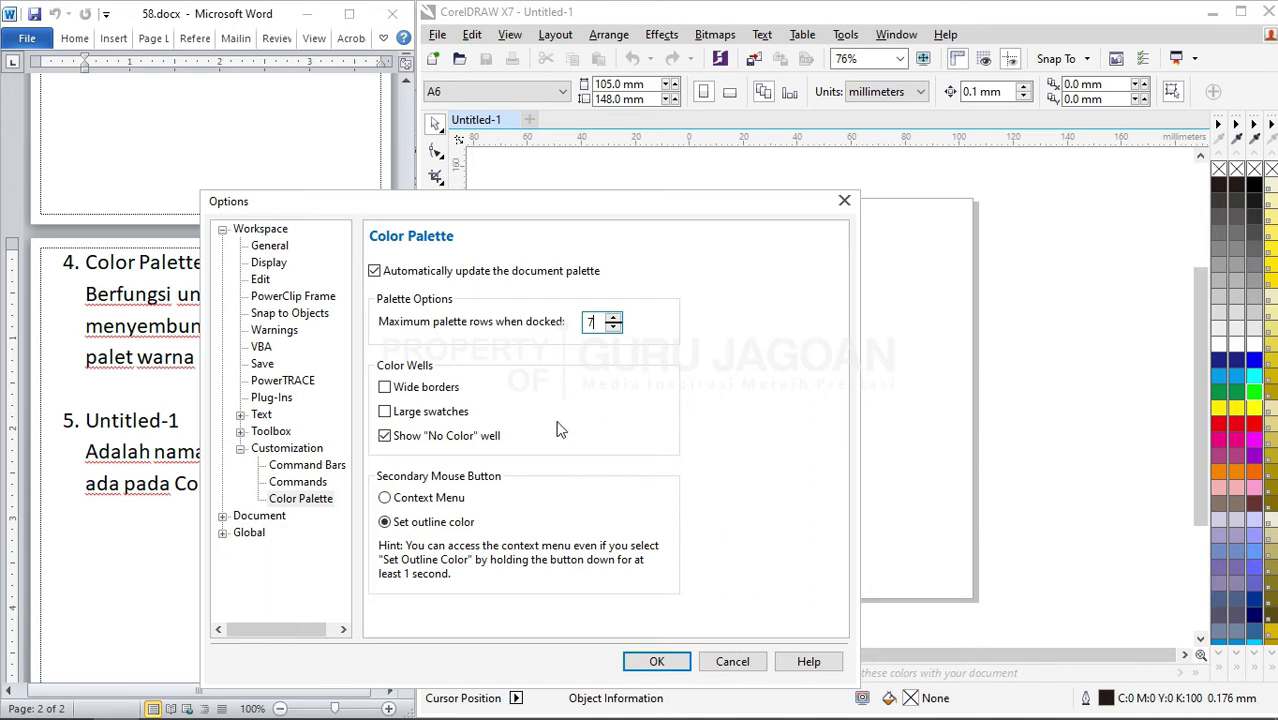
{"action": "left_click", "coordinate": [656, 661]}
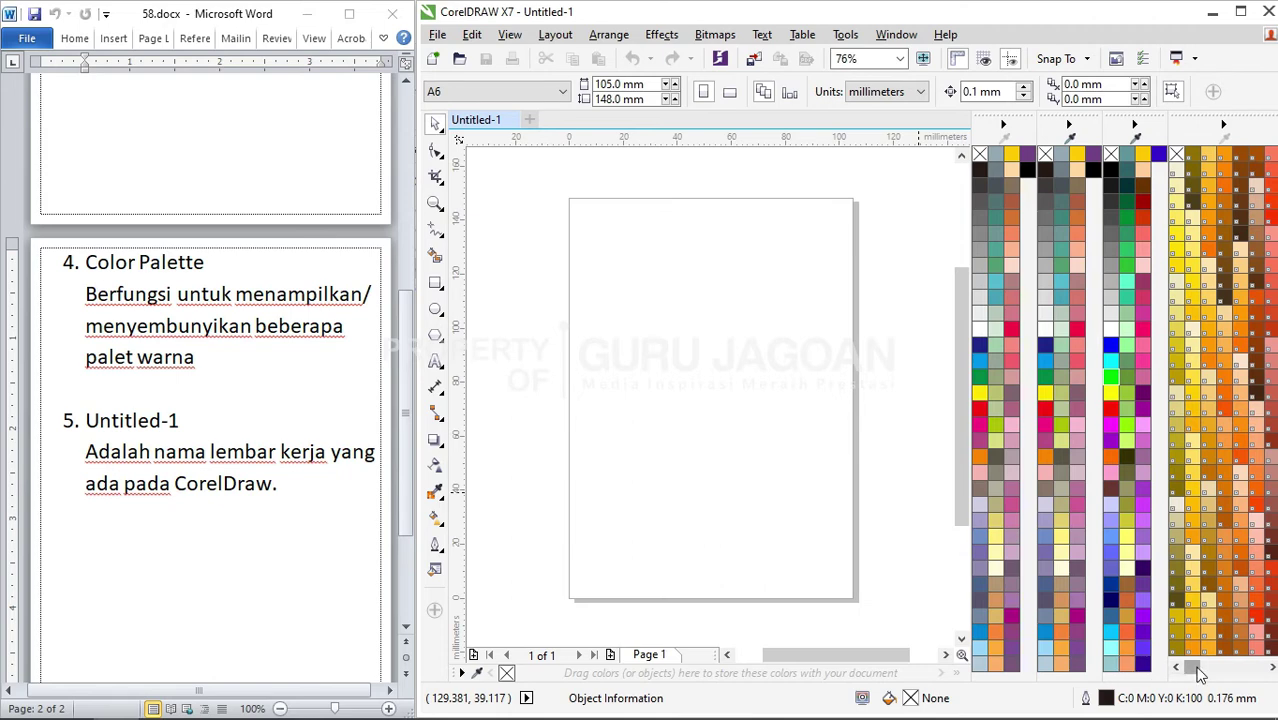
{"action": "mouse_move", "coordinate": [1198, 672]}
{"action": "left_mouse_down"}
{"action": "mouse_move", "coordinate": [1266, 660]}
{"action": "mouse_move", "coordinate": [1191, 688]}
{"action": "mouse_move", "coordinate": [1238, 676]}
{"action": "mouse_move", "coordinate": [1190, 670]}
{"action": "left_mouse_up"}
{"action": "left_click", "coordinate": [894, 35]}
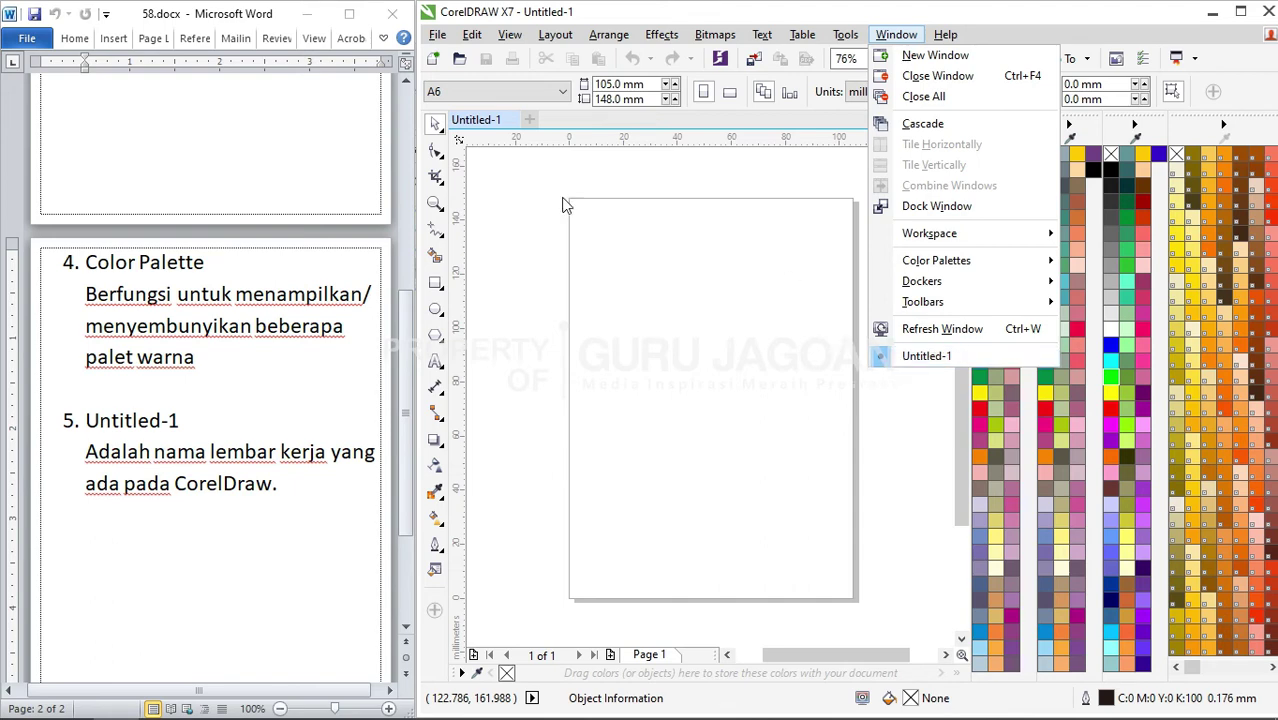
{"action": "left_click", "coordinate": [488, 127]}
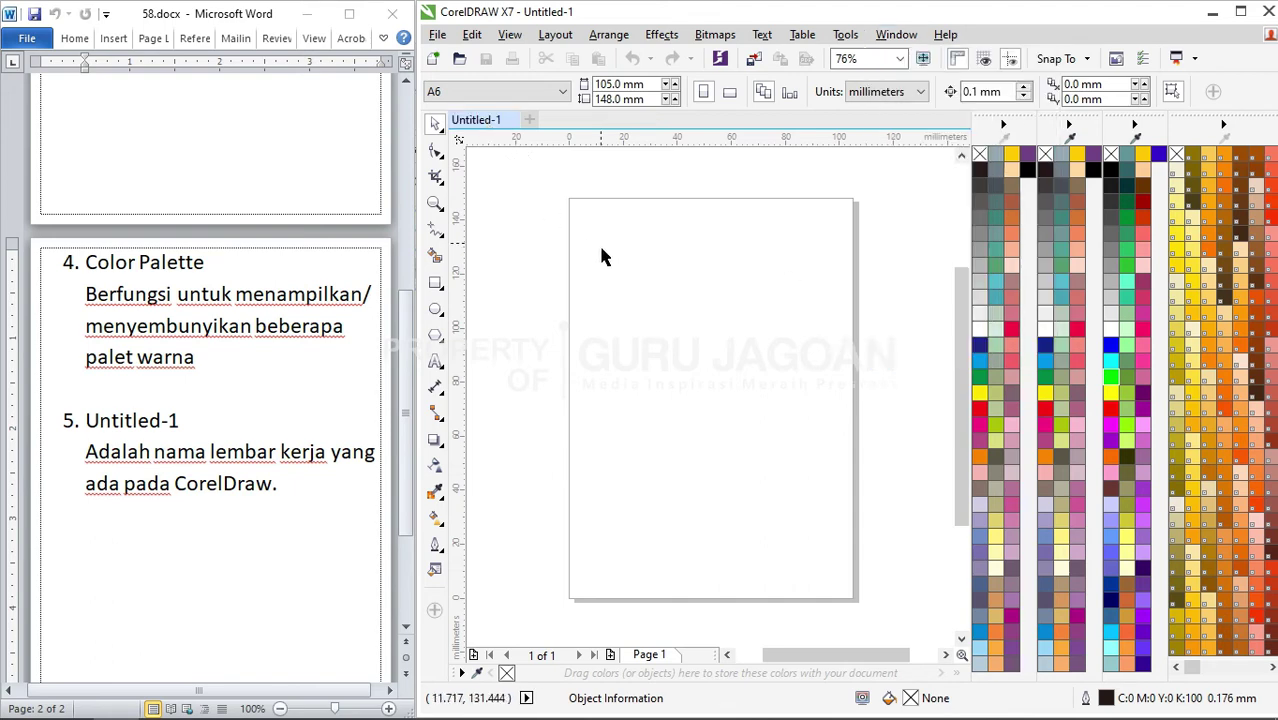
Create three new Letter-size documents, Untitled-2, Untitled-3 and Untitled-4, with the default settings
{"action": "key", "text": "ctrl+n"}
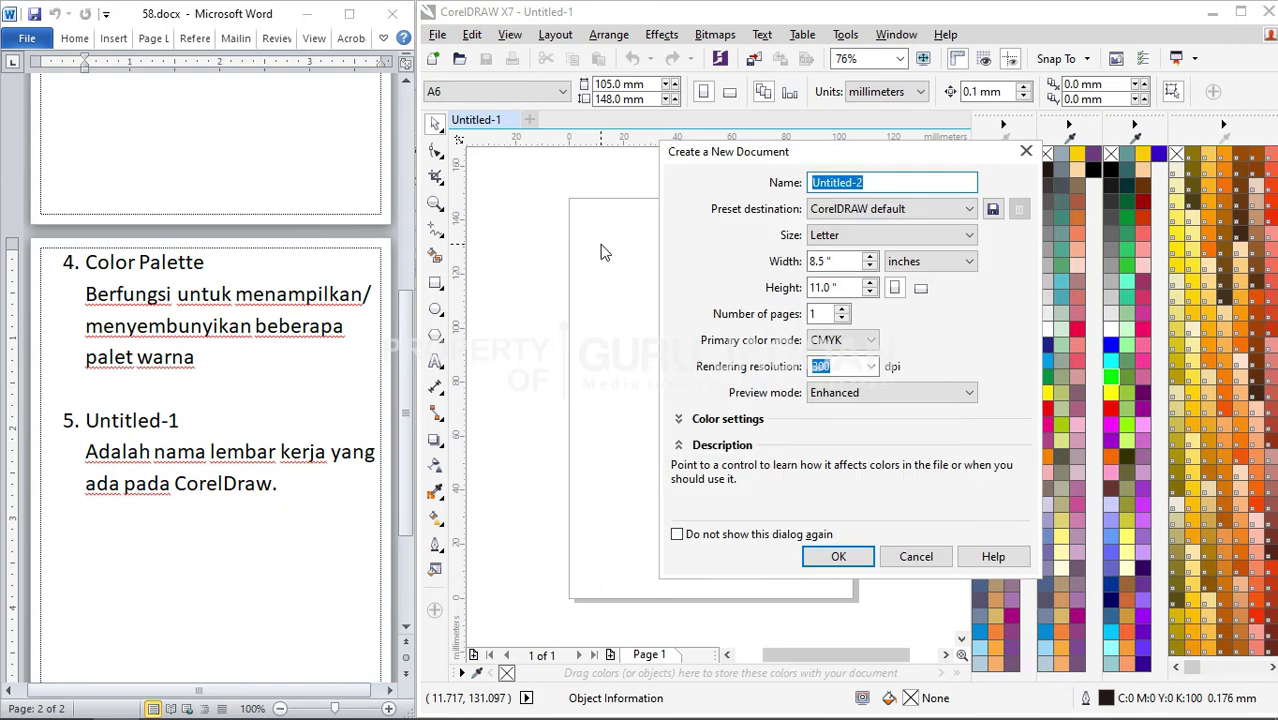
{"action": "key", "text": "Return"}
{"action": "key", "text": "ctrl+n"}
{"action": "key", "text": "Return"}
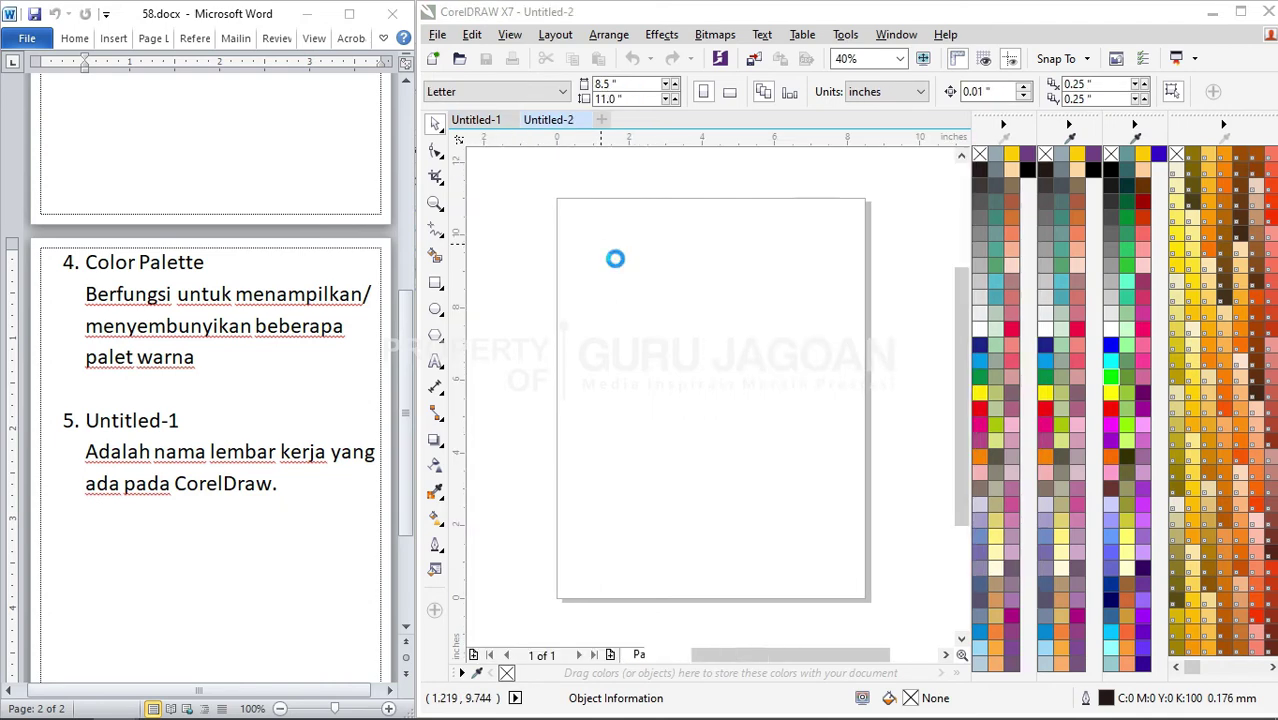
{"action": "key", "text": "ctrl+n"}
{"action": "key", "text": "Return"}
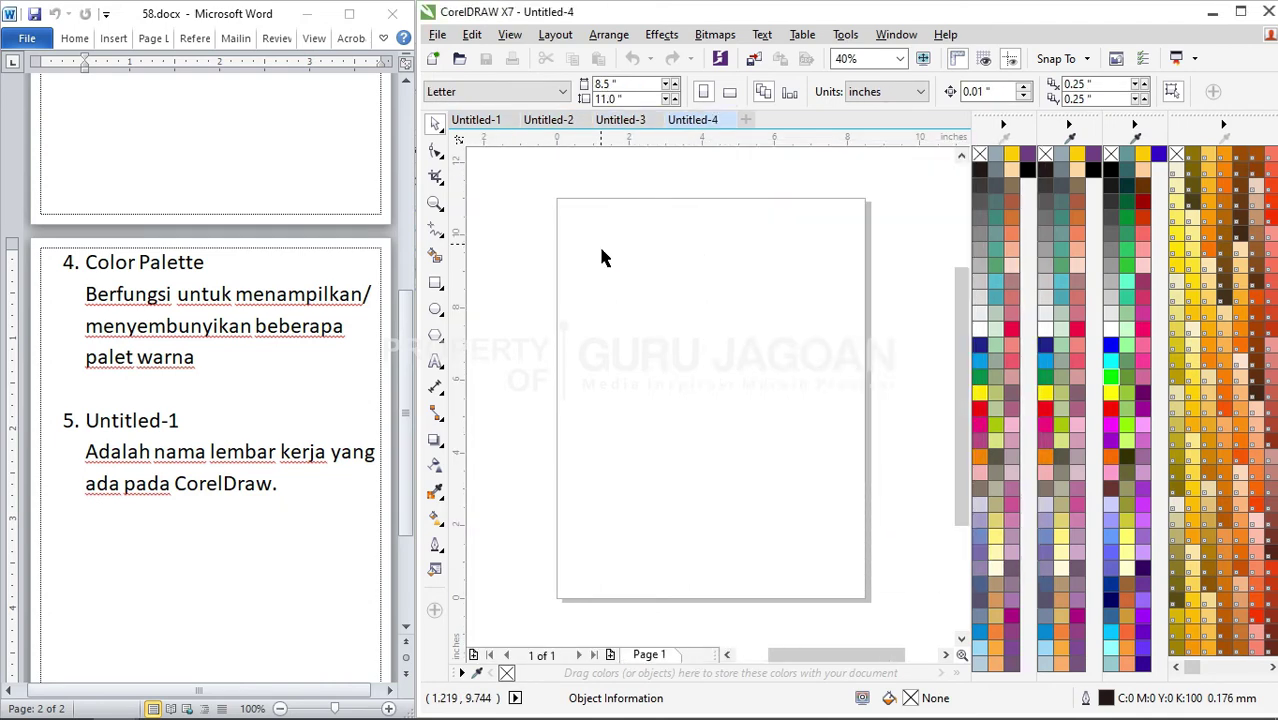
Switch to the open document Untitled-3 and return to Untitled-1 using the list of open windows
{"action": "left_click", "coordinate": [896, 34]}
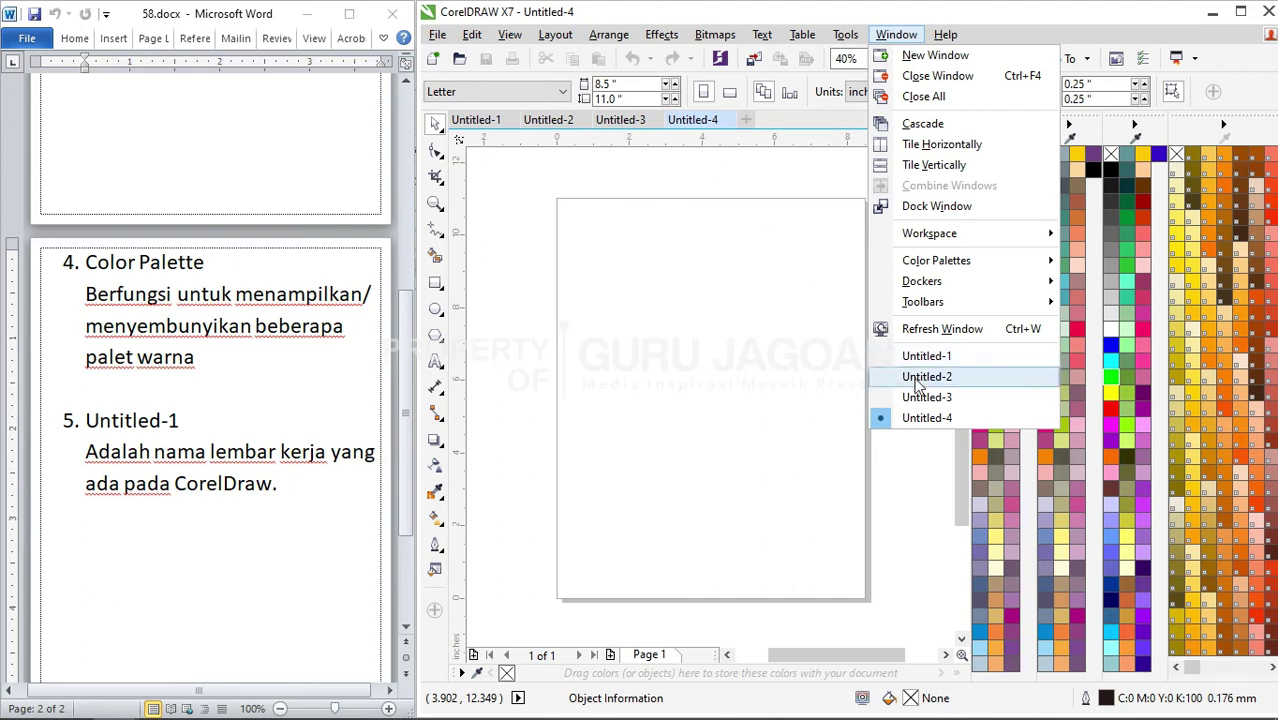
{"action": "left_click", "coordinate": [928, 397]}
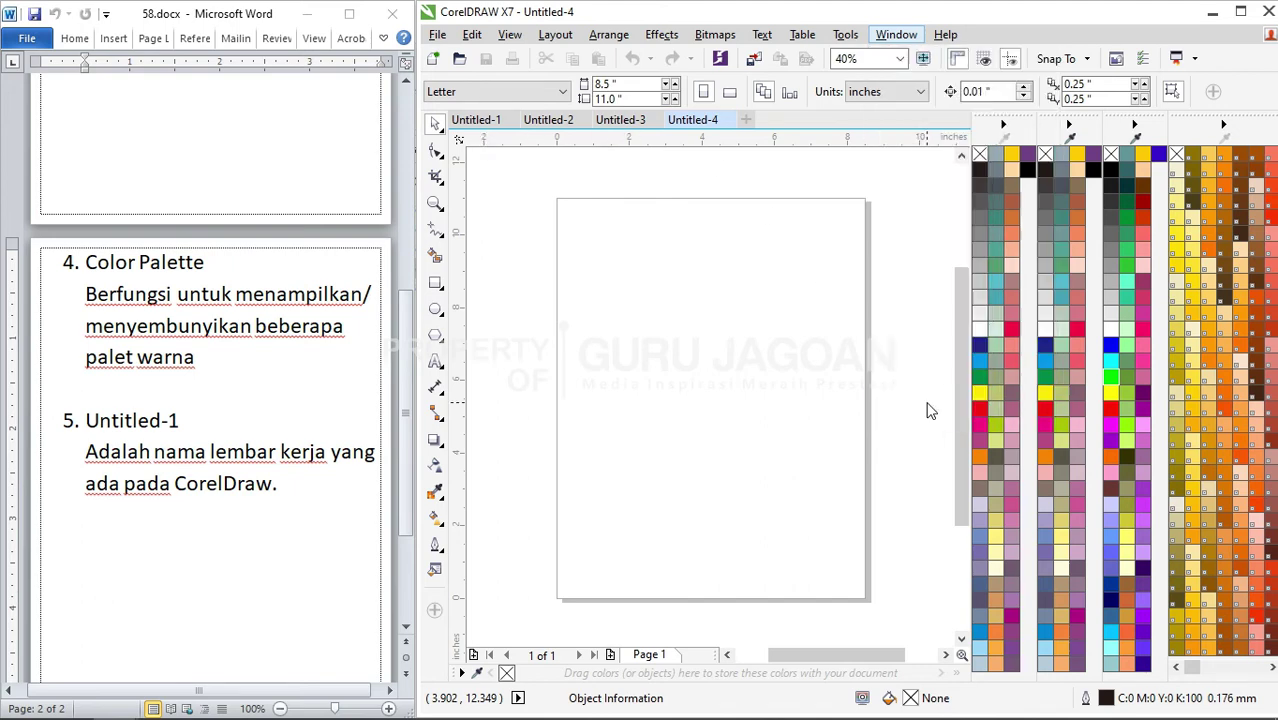
{"action": "left_click", "coordinate": [896, 34]}
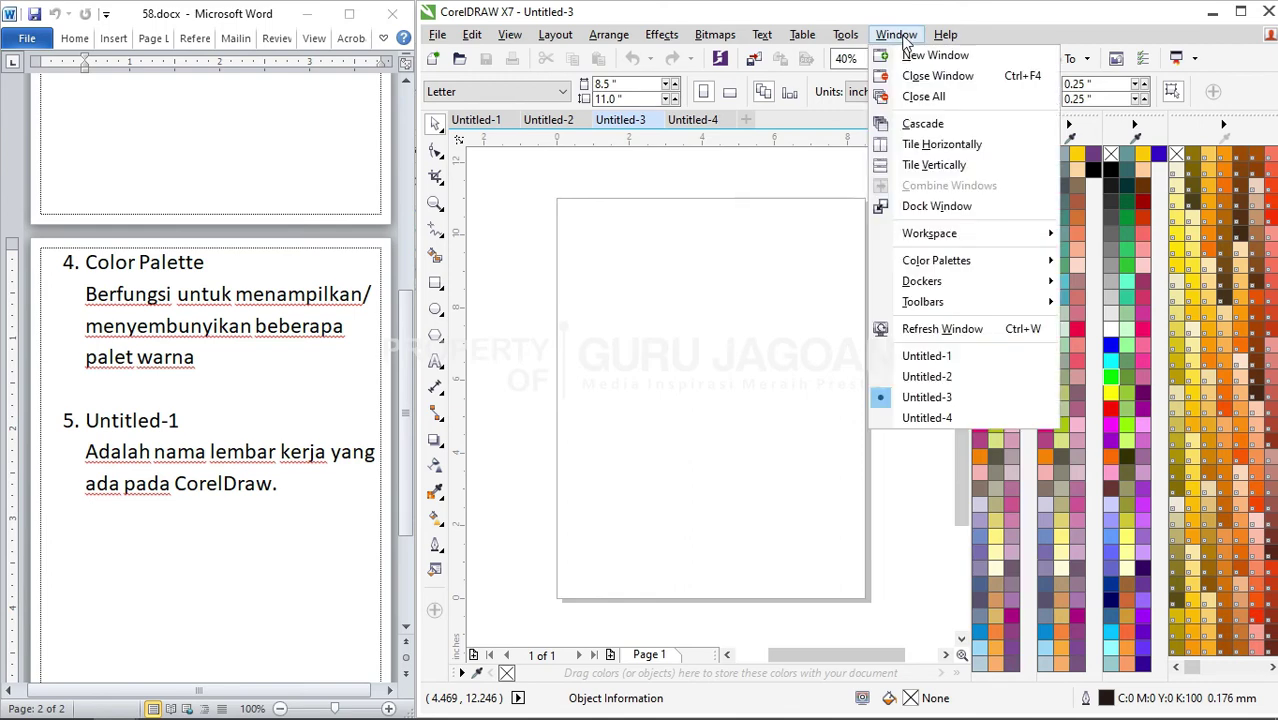
{"action": "left_click", "coordinate": [941, 355]}
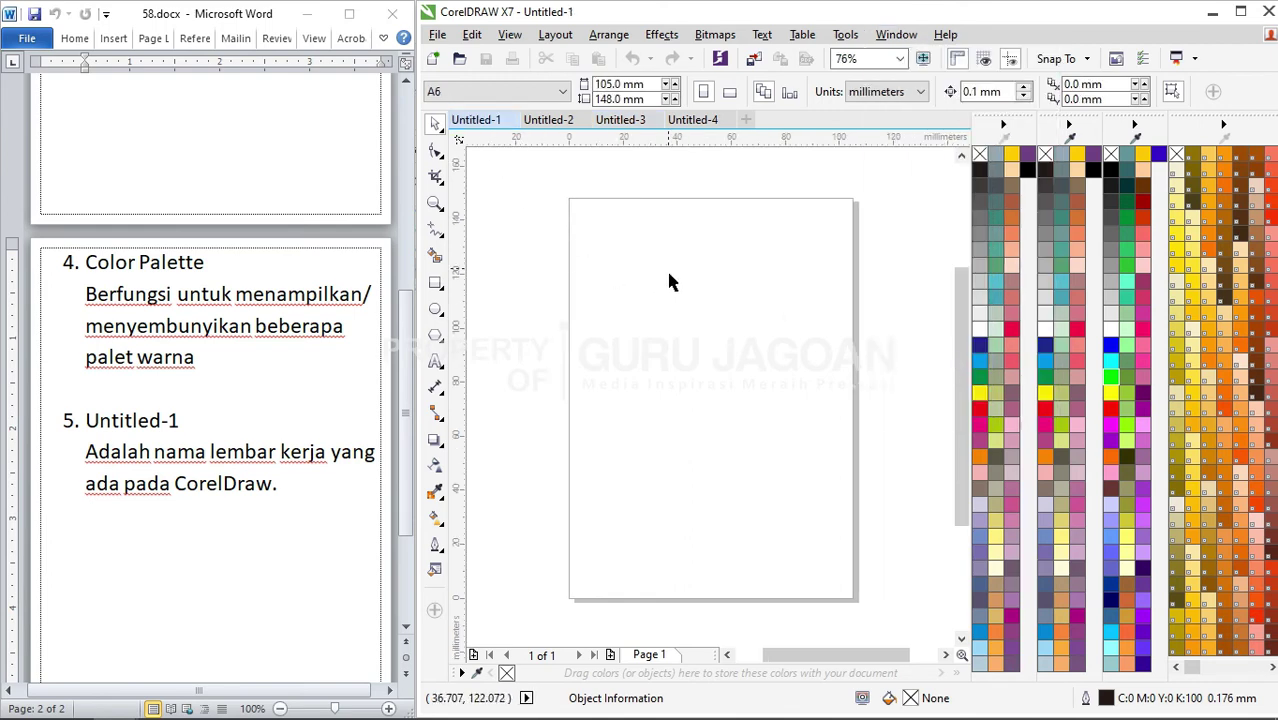
{"action": "left_click", "coordinate": [896, 34]}
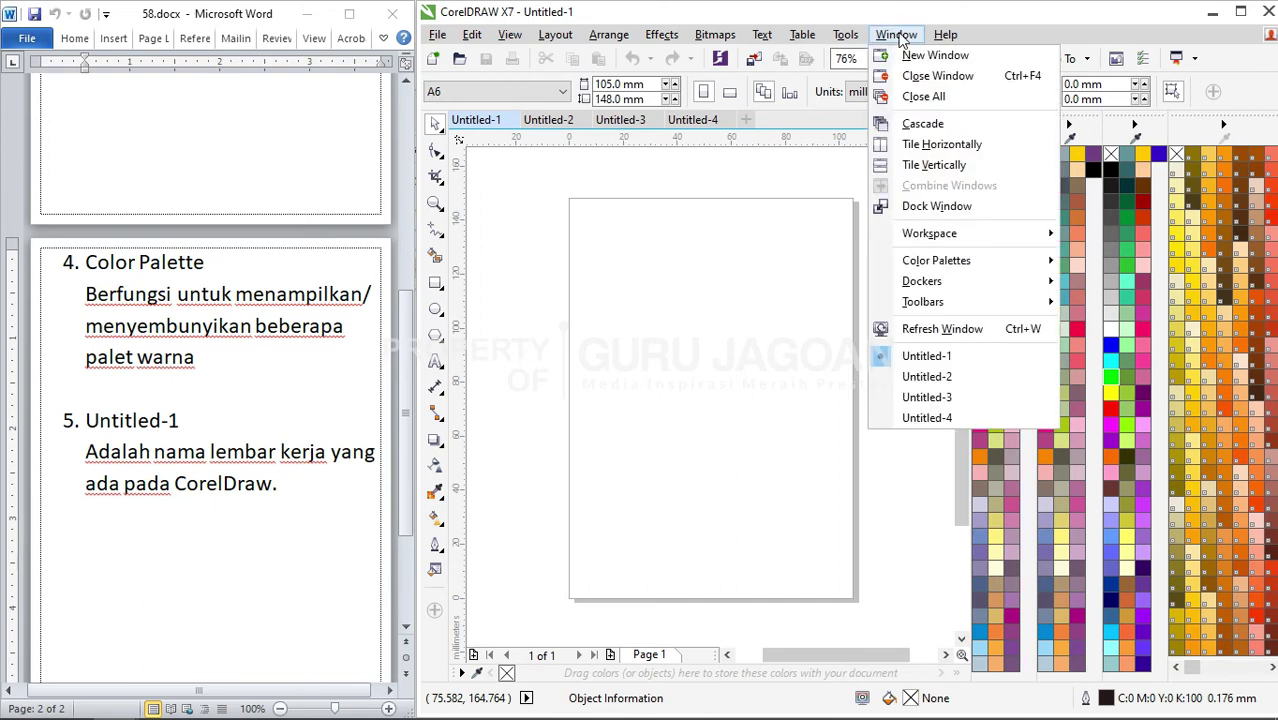
{"action": "mouse_move", "coordinate": [948, 36]}
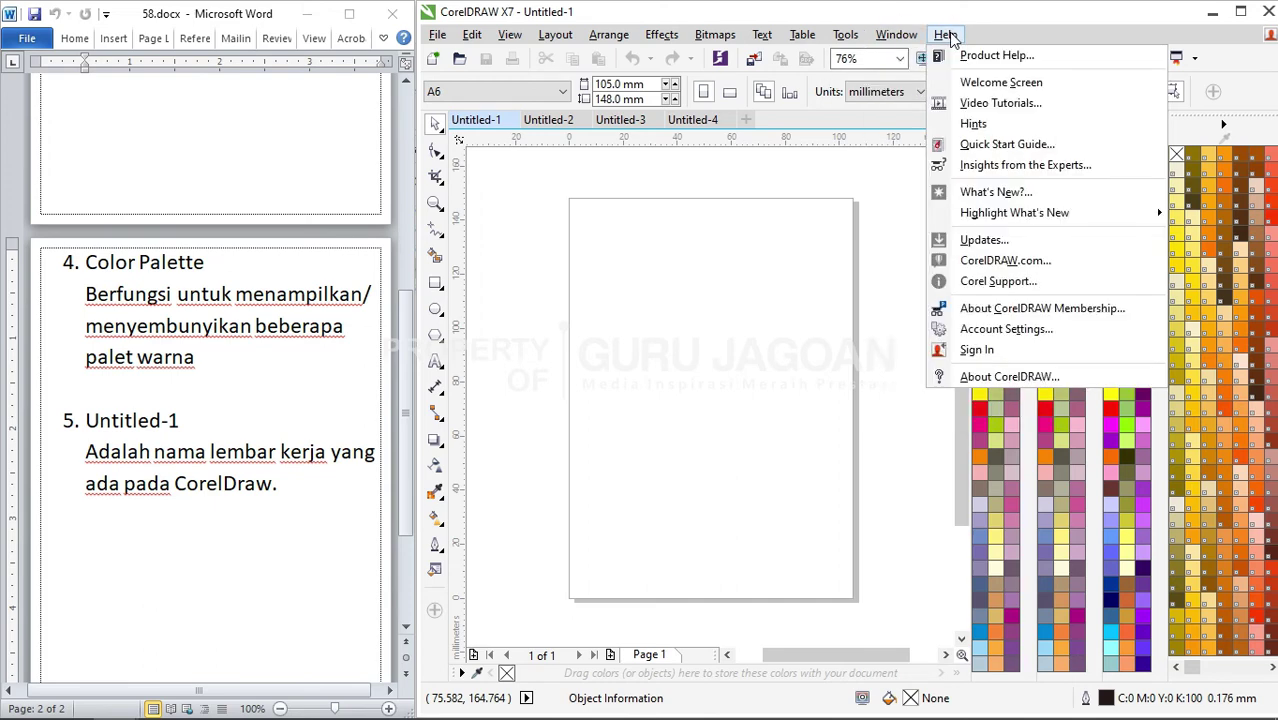